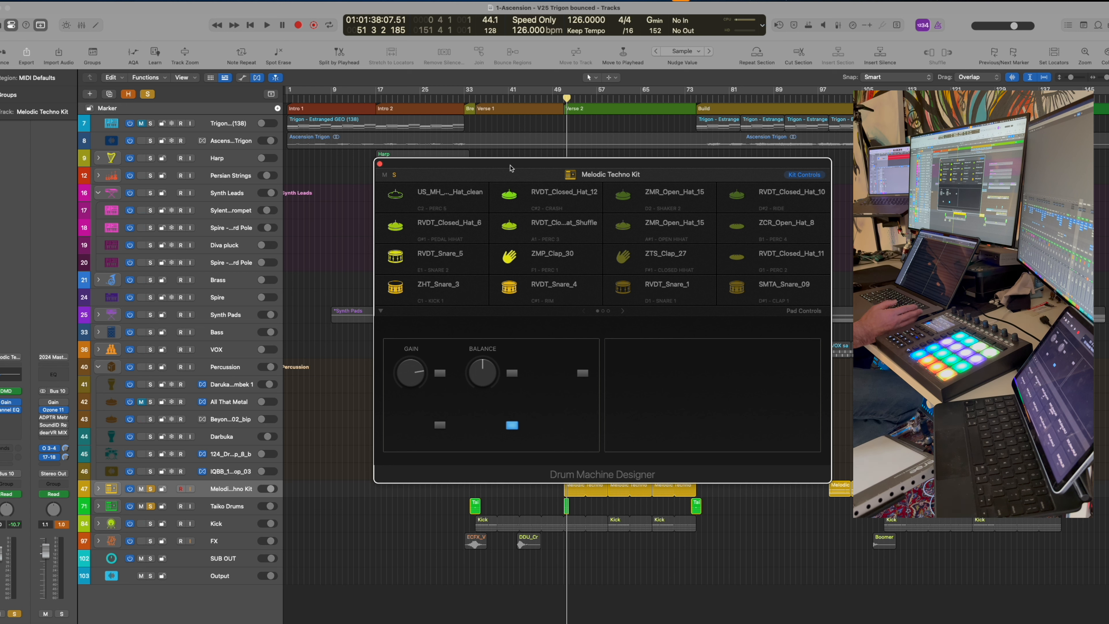
# Audition the ZHT_Snare_3, RVDT_Snare_4, RVDT_Snare_5, ZMP_Clap_30 and ZTS_Clap_27 pads' samples
pyautogui.moveTo(511, 168); pyautogui.dragTo(519, 161)
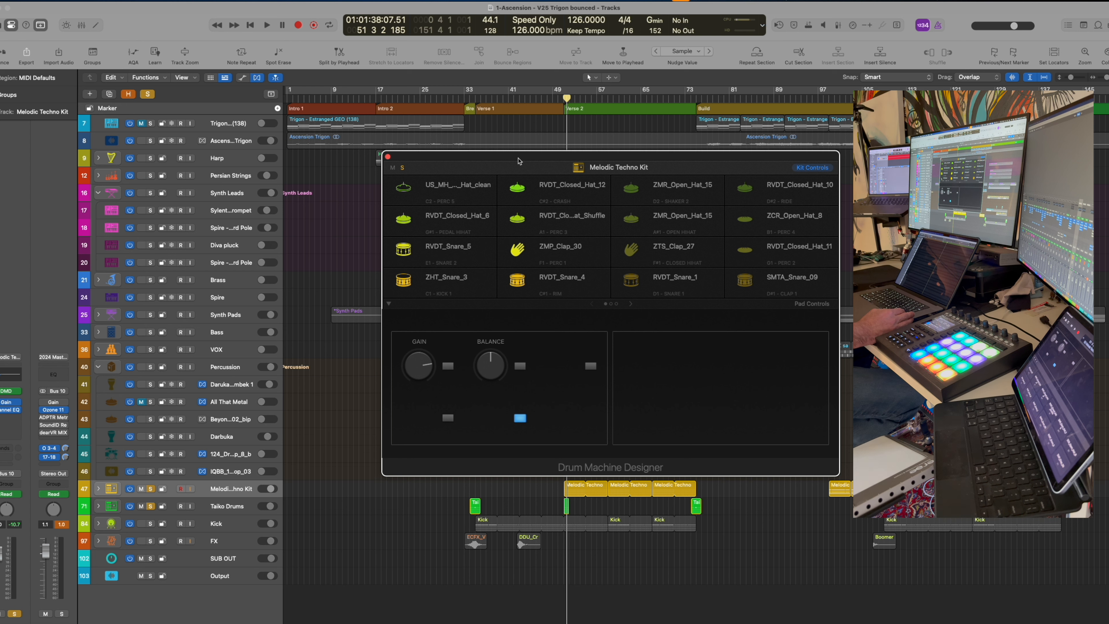
pyautogui.moveTo(425, 289)
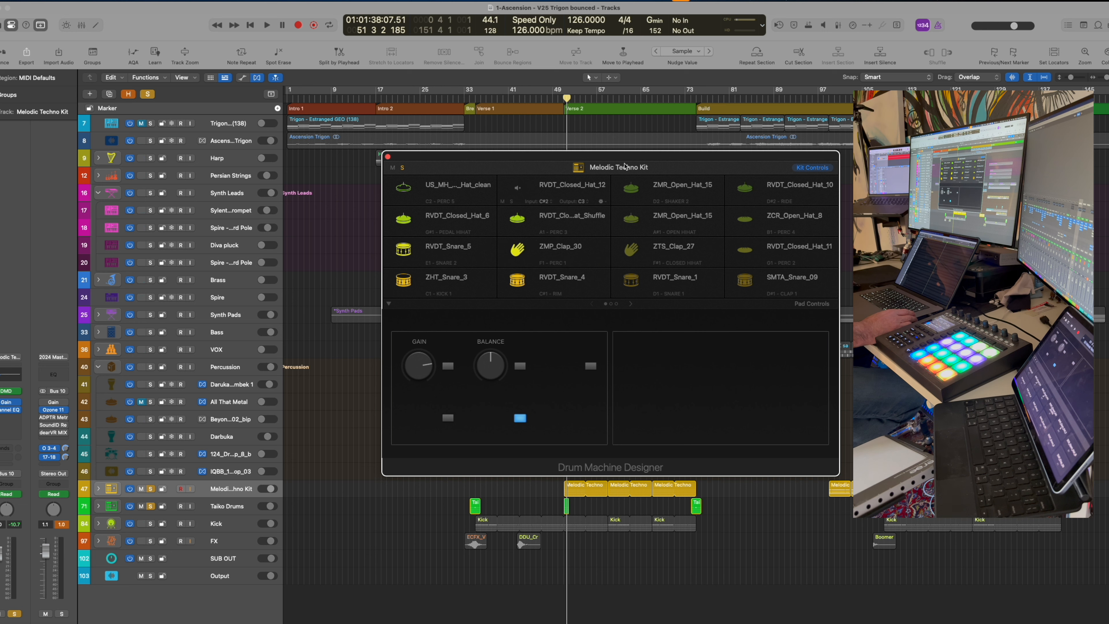
pyautogui.moveTo(580, 160); pyautogui.dragTo(534, 153)
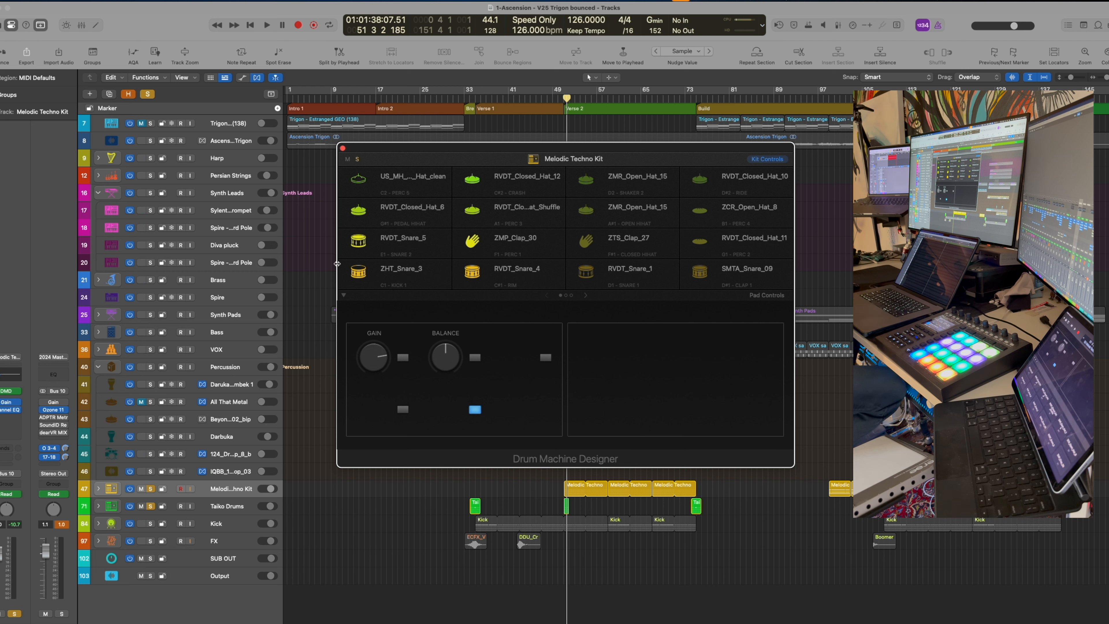
pyautogui.click(357, 274)
pyautogui.click(551, 277)
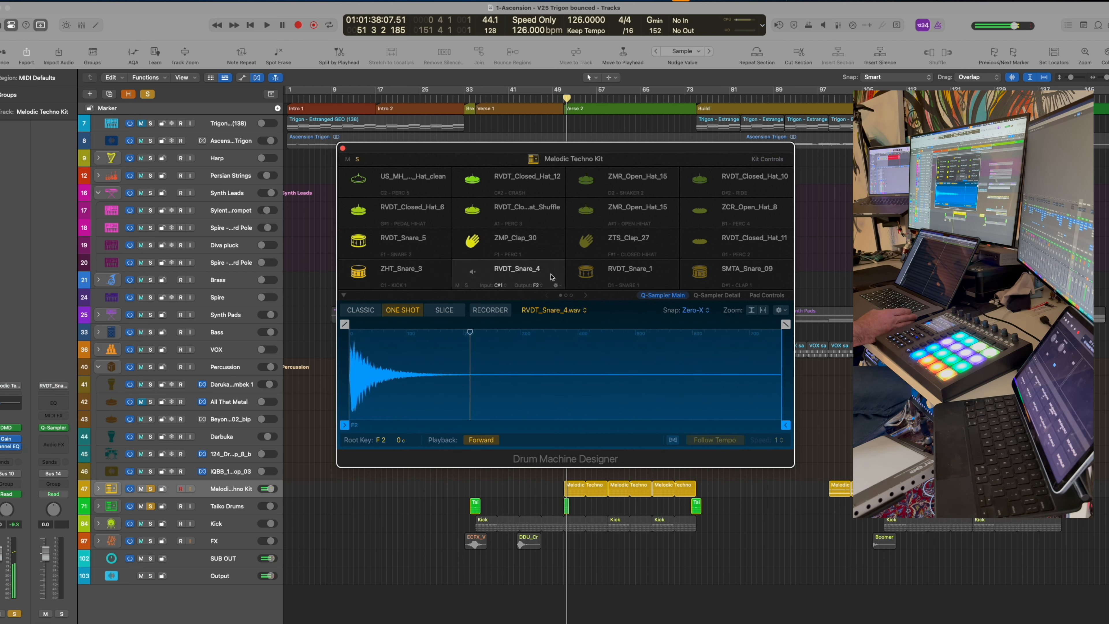
pyautogui.click(358, 242)
pyautogui.click(474, 241)
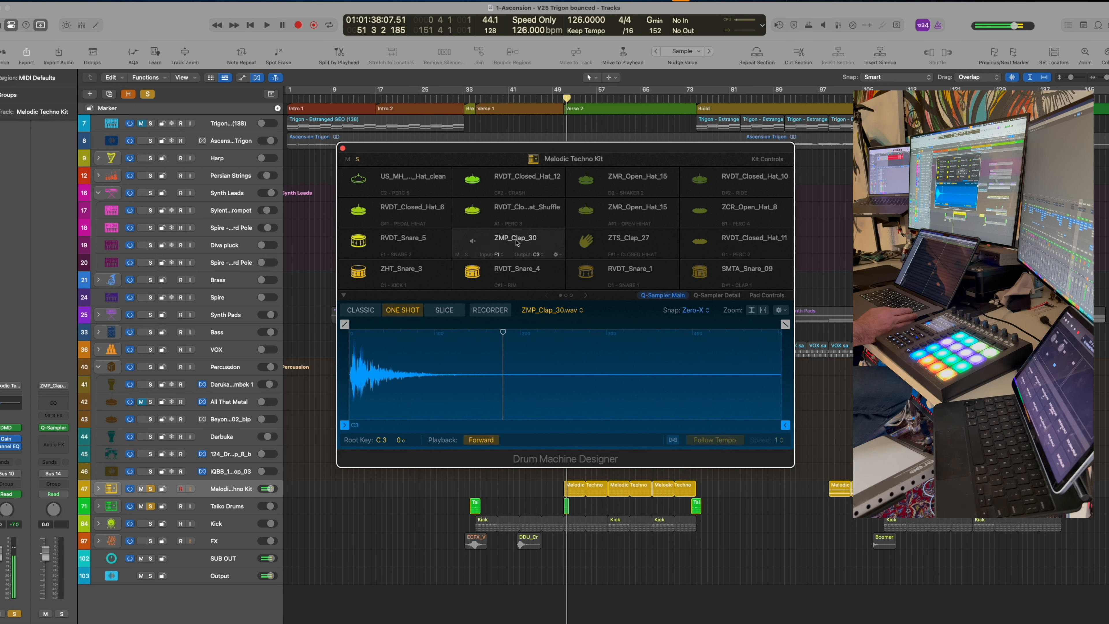
pyautogui.click(590, 242)
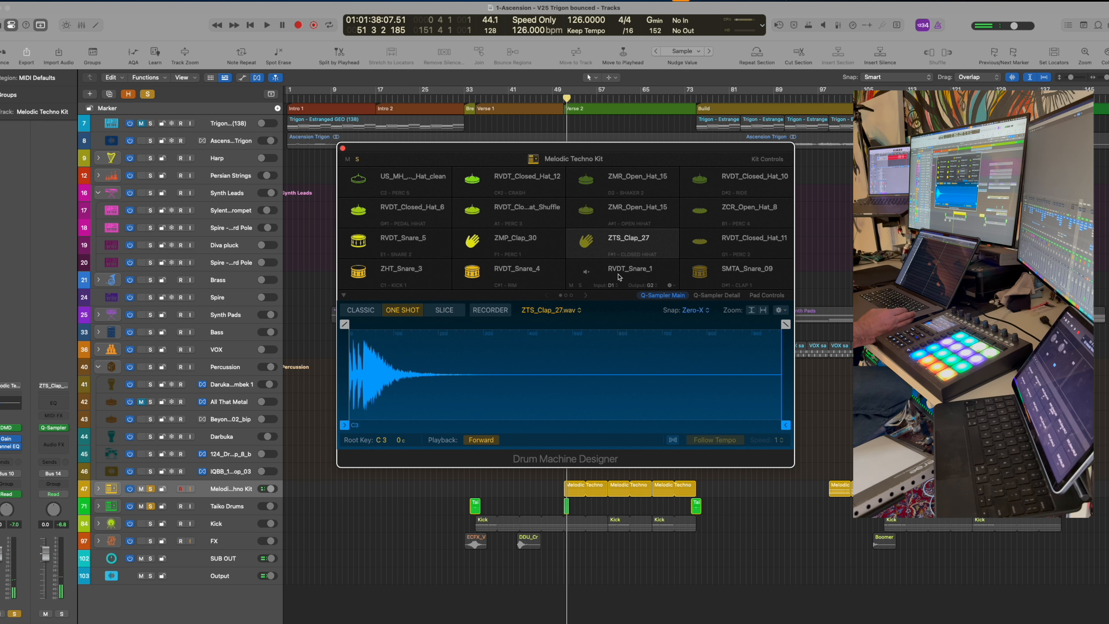
# View RVDT_Snare_1's icon choices and mute then unmute the ZTS_Clap_27 pad
pyautogui.click(587, 272)
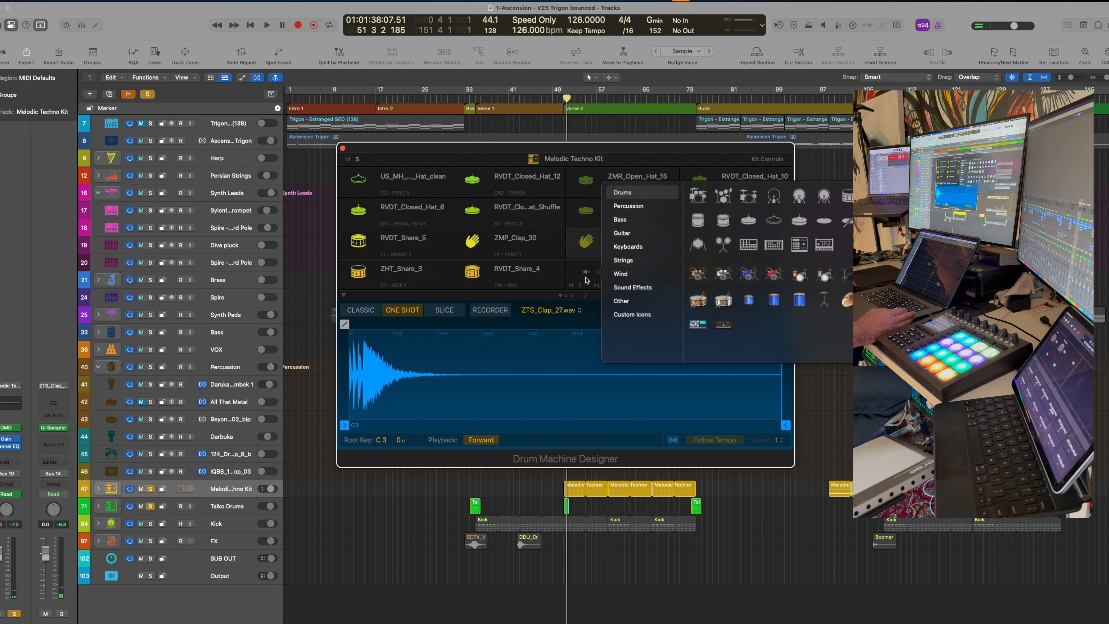
pyautogui.click(572, 256)
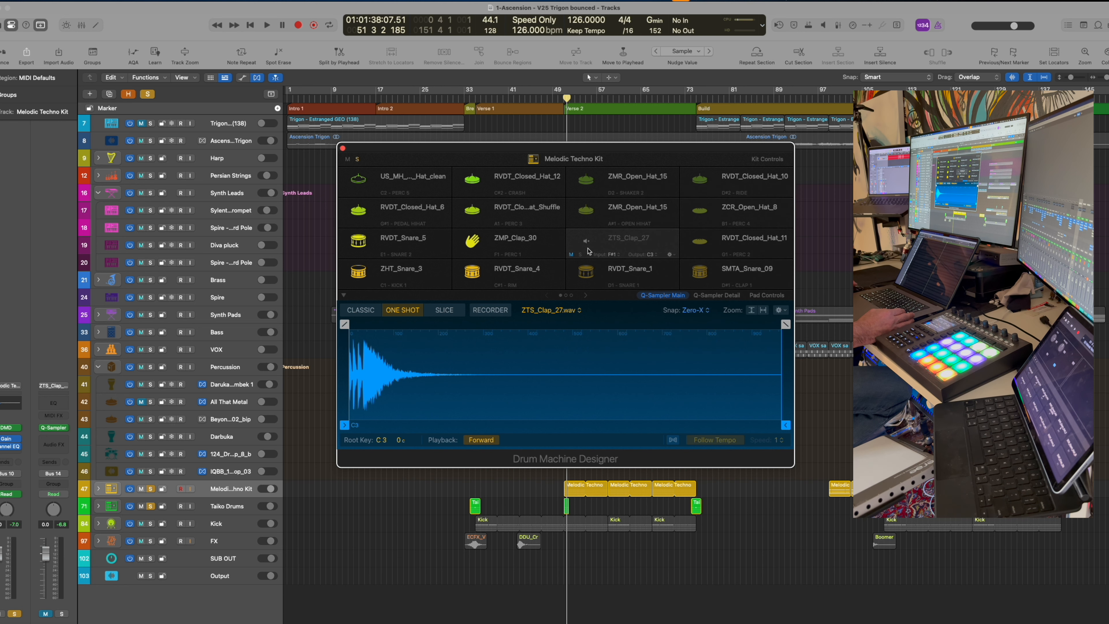
pyautogui.click(572, 256)
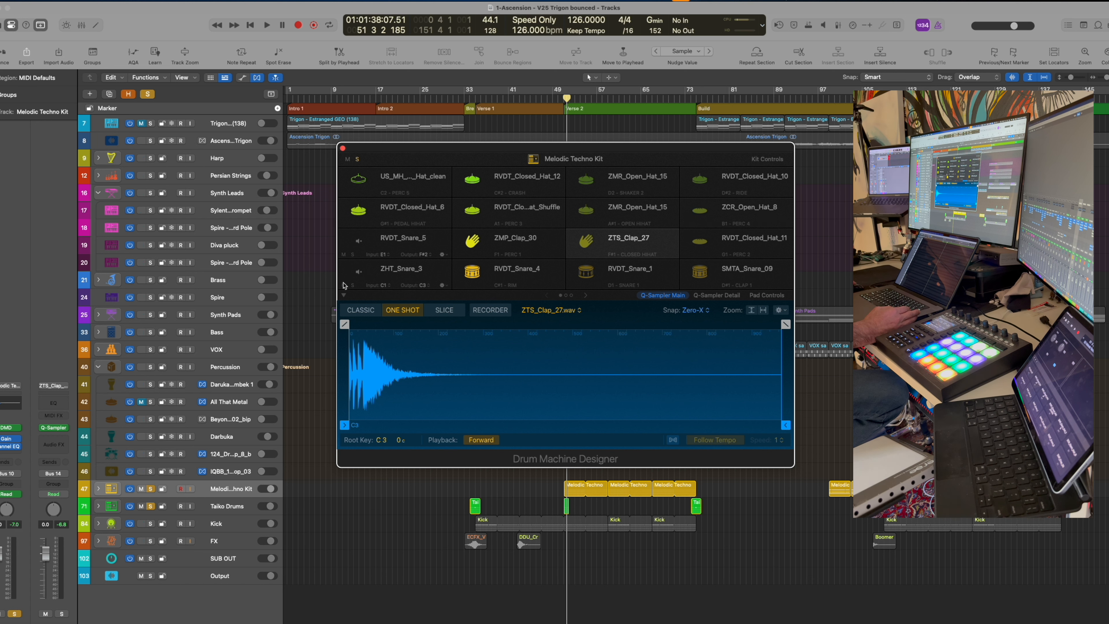
# Re-audition the snares, then preview the ZMR_Open_Hat_15 and ZCR_Open_Hat_8 open-hat samples
pyautogui.click(356, 275)
pyautogui.click(471, 272)
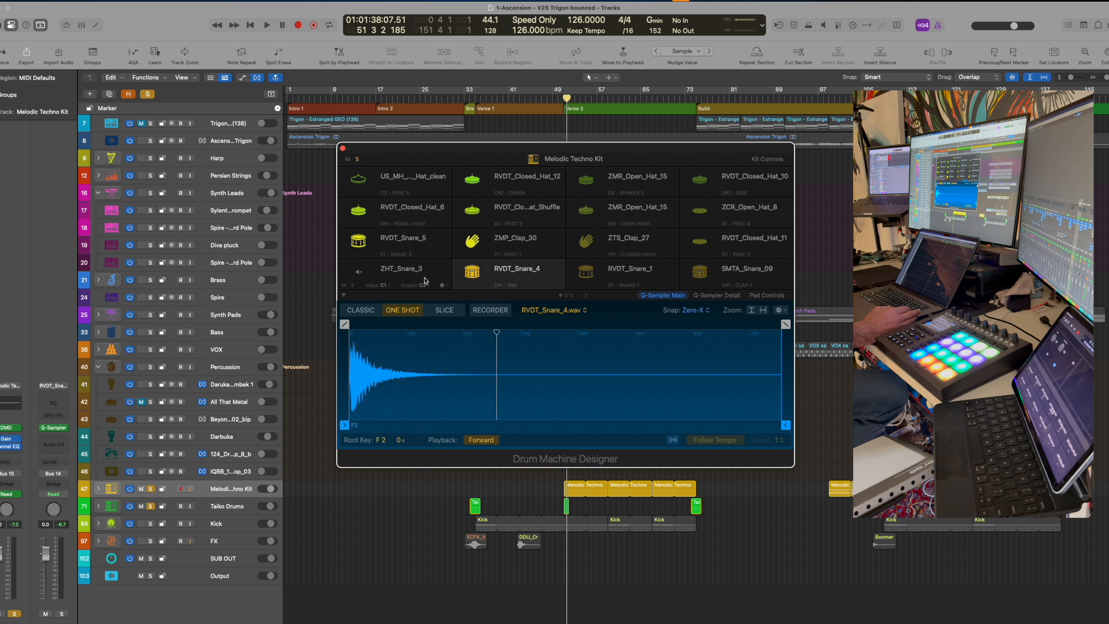
pyautogui.click(356, 275)
pyautogui.click(586, 211)
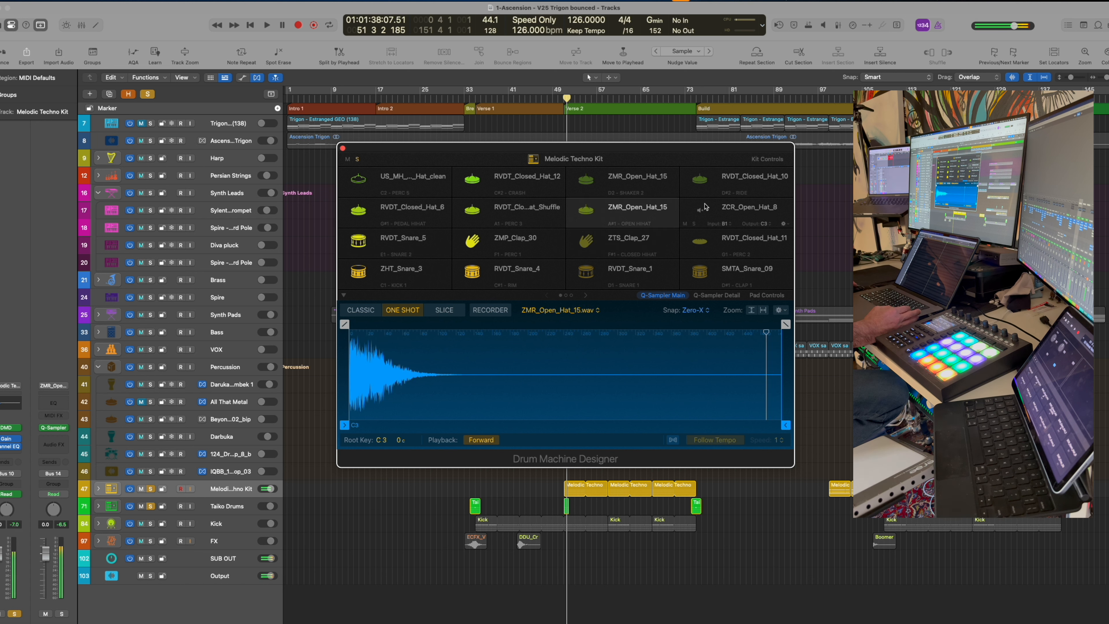
pyautogui.click(703, 206)
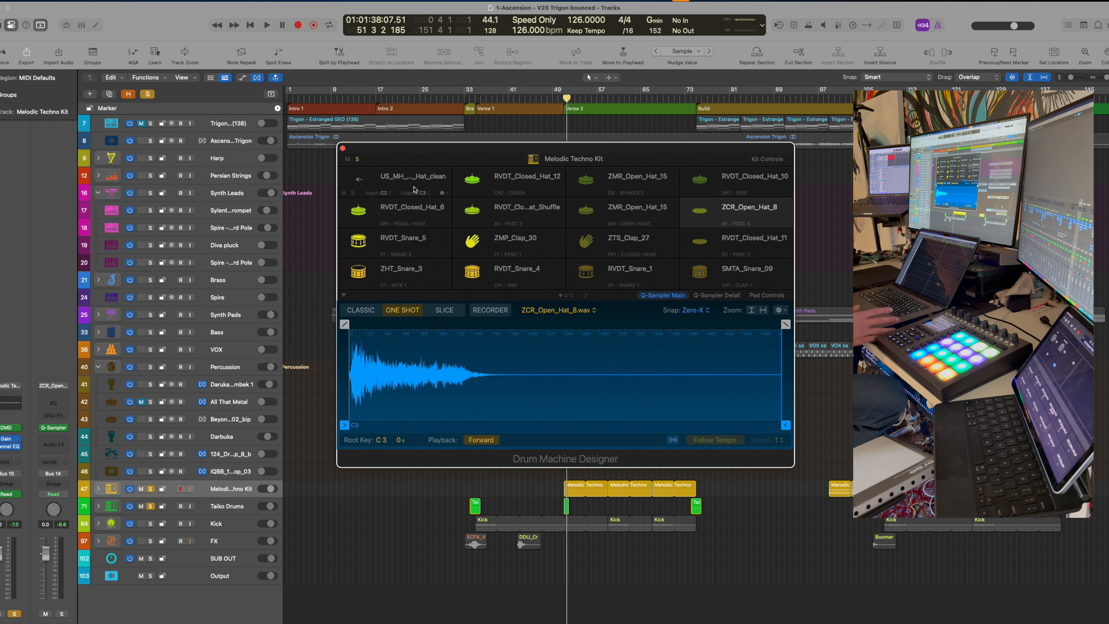
# Set Learn Note on ZHT_Snare_3, RVDT_Snare_4, RVDT_Snare_1 and SMTA_Snare_09, then close the kit window
pyautogui.click(384, 285)
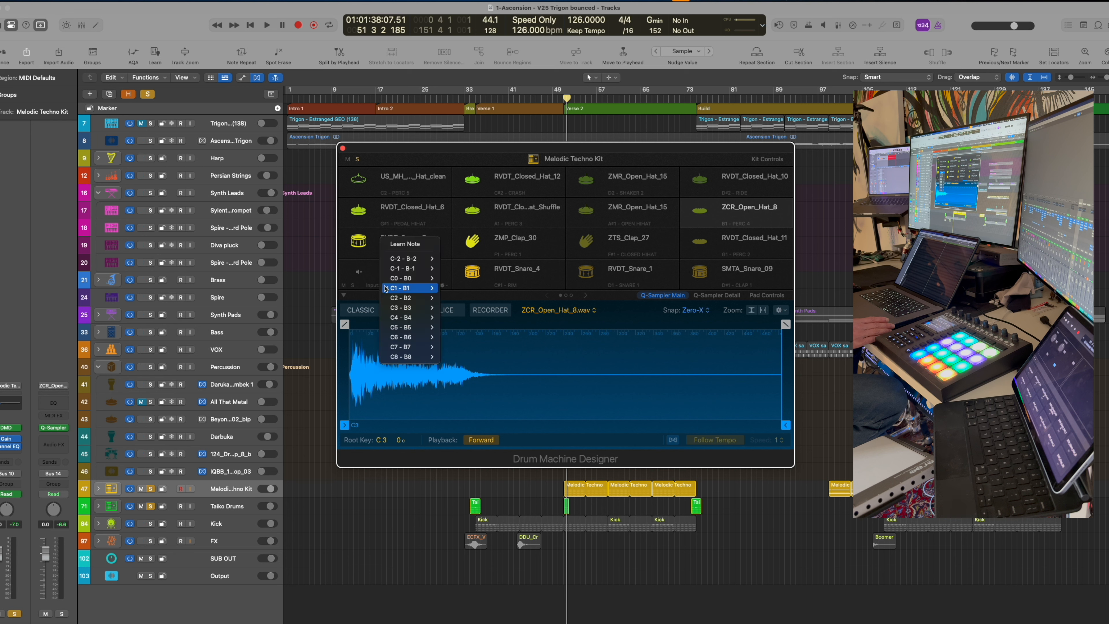
pyautogui.click(403, 244)
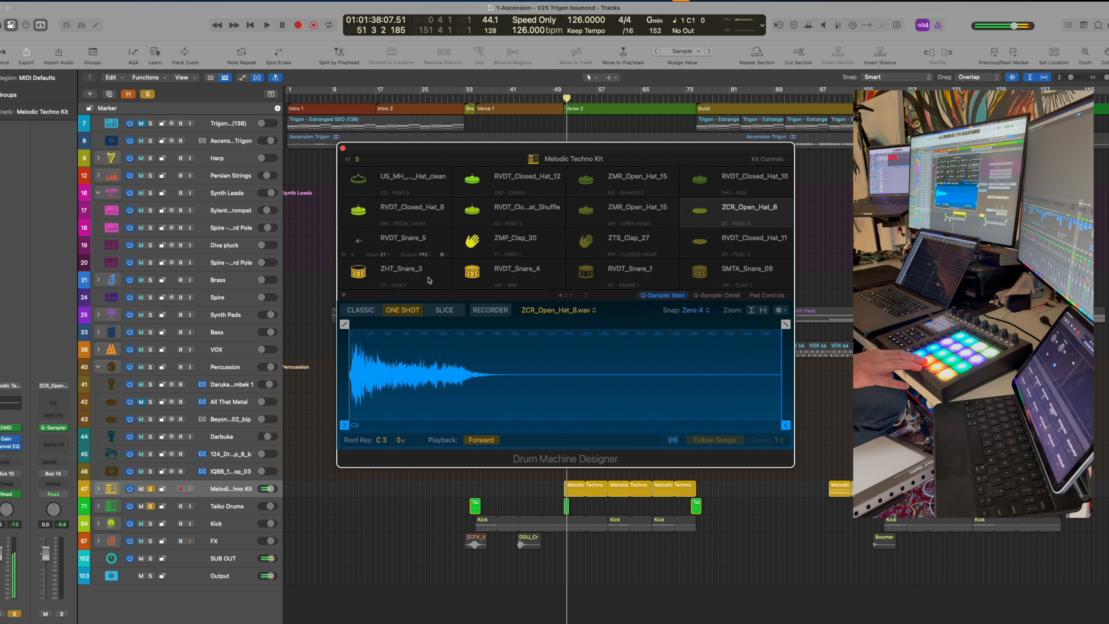
pyautogui.click(499, 285)
pyautogui.click(513, 241)
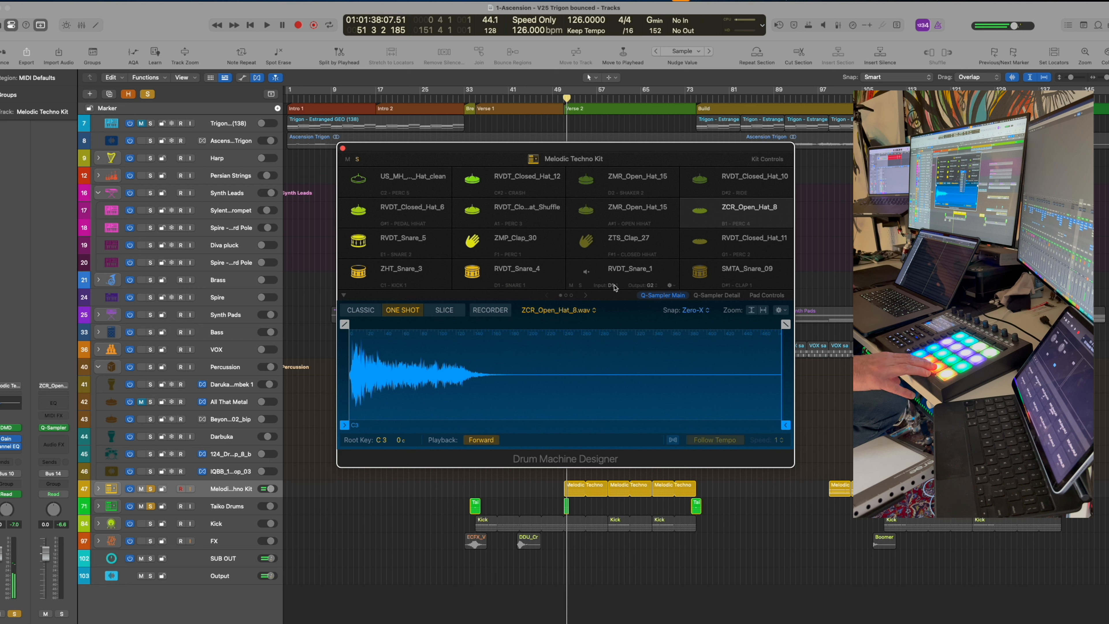
pyautogui.click(613, 285)
pyautogui.click(627, 242)
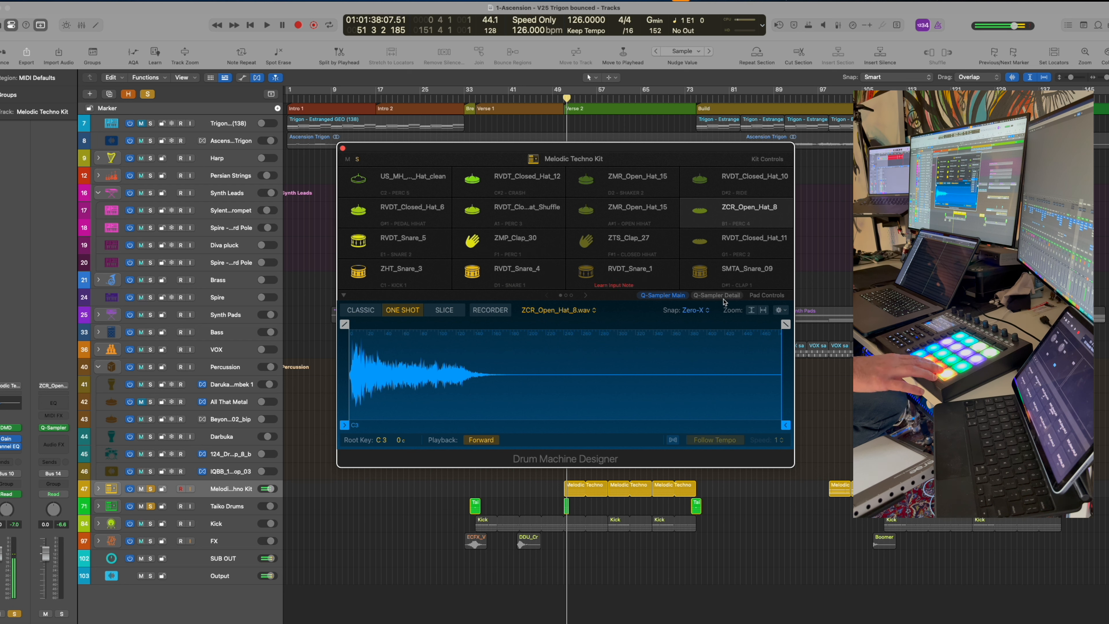
pyautogui.click(726, 285)
pyautogui.click(728, 244)
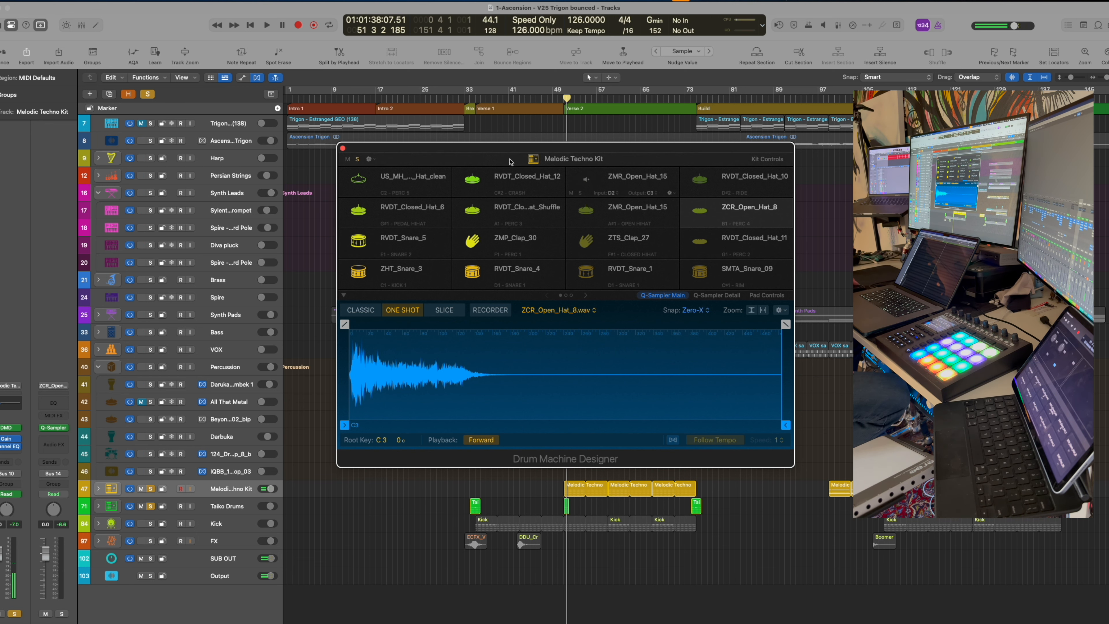
pyautogui.click(343, 148)
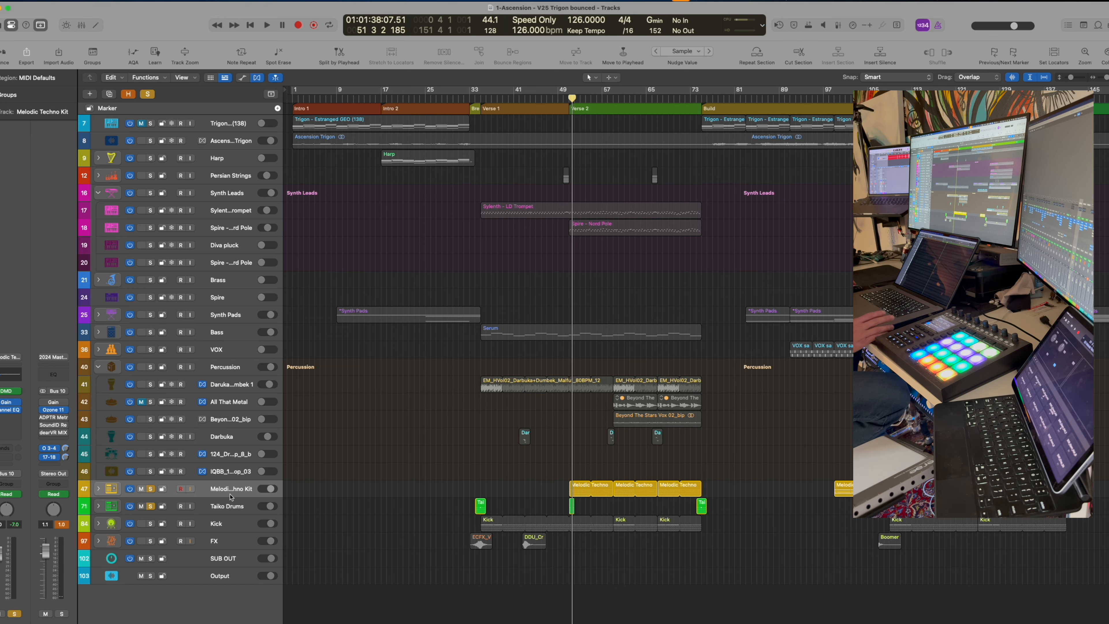
# Select and solo the Kick track, opening its Drum Machine Designer with pads like RVDT_Kick_5
pyautogui.click(227, 524)
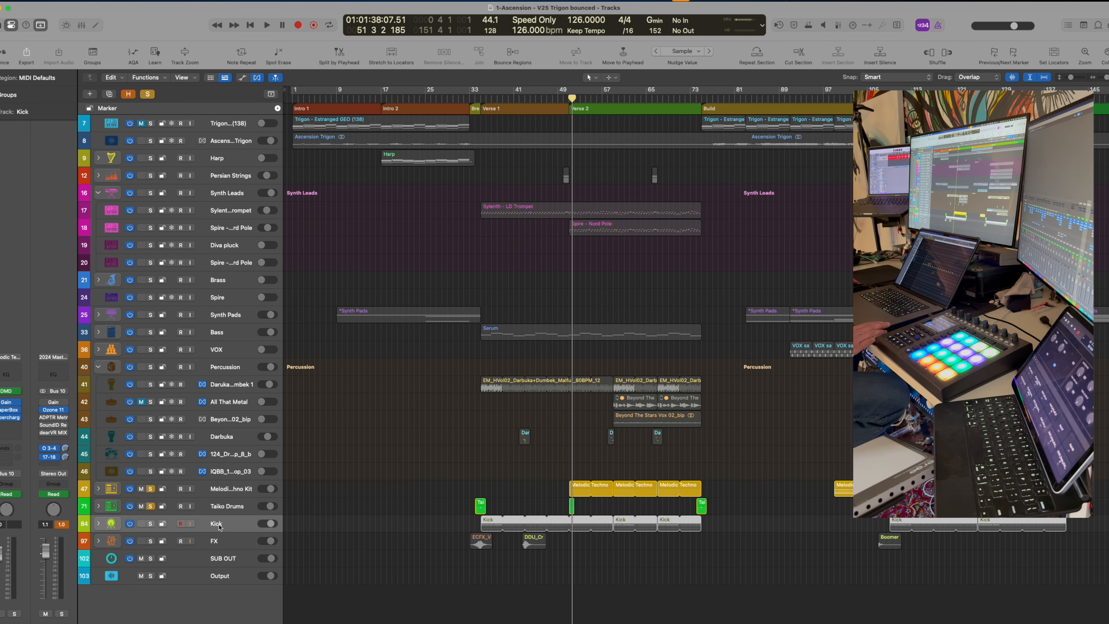
pyautogui.click(6, 390)
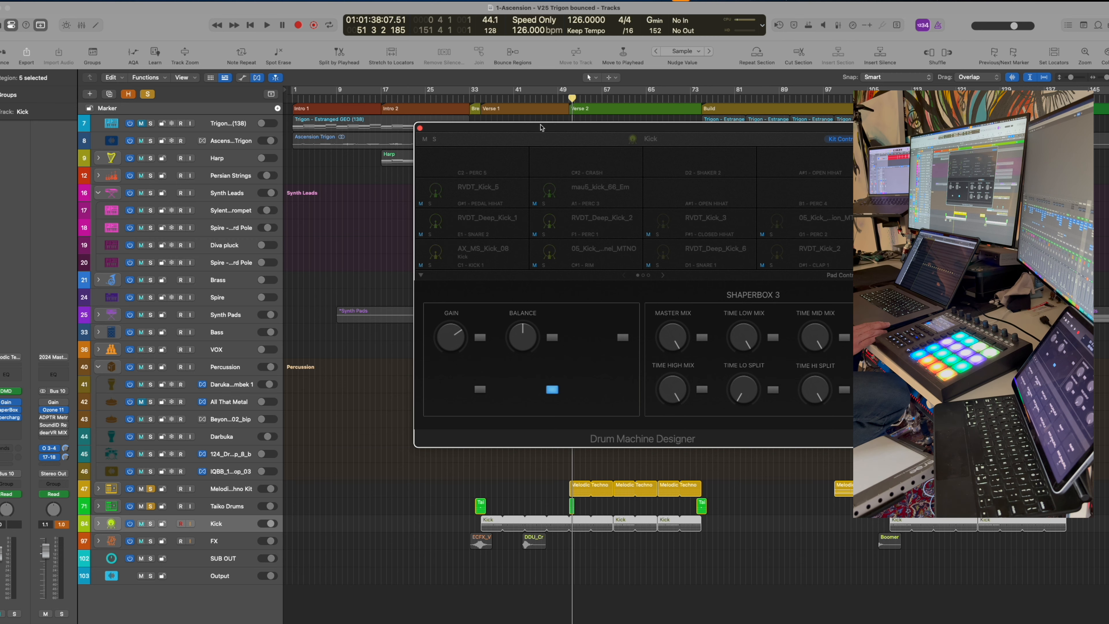
pyautogui.moveTo(541, 127); pyautogui.dragTo(603, 124)
pyautogui.click(151, 525)
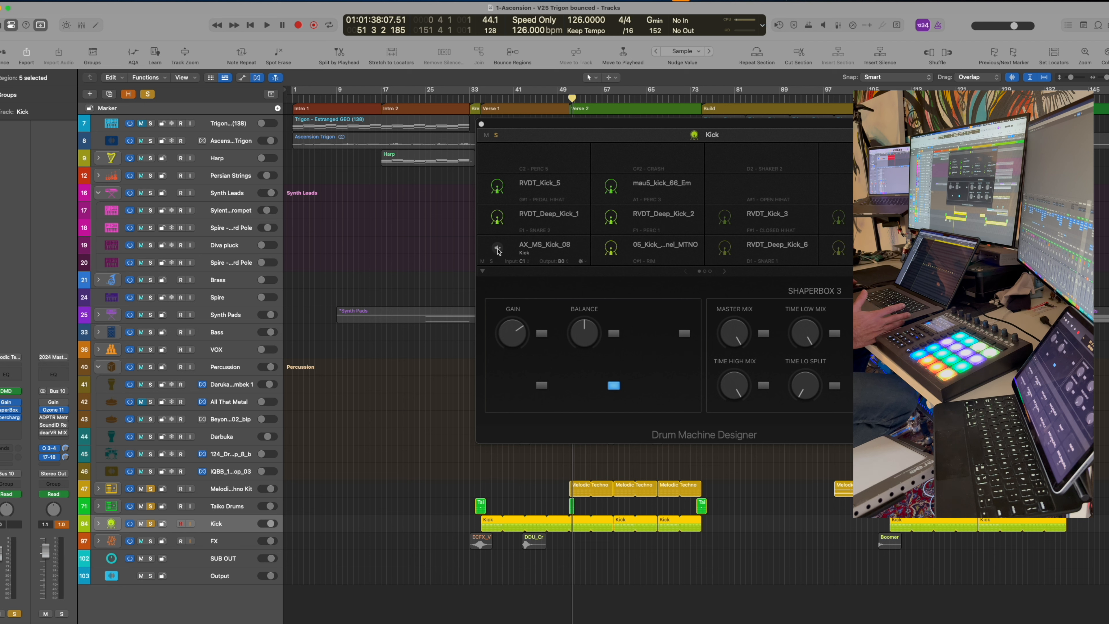
pyautogui.moveTo(566, 124); pyautogui.dragTo(543, 112)
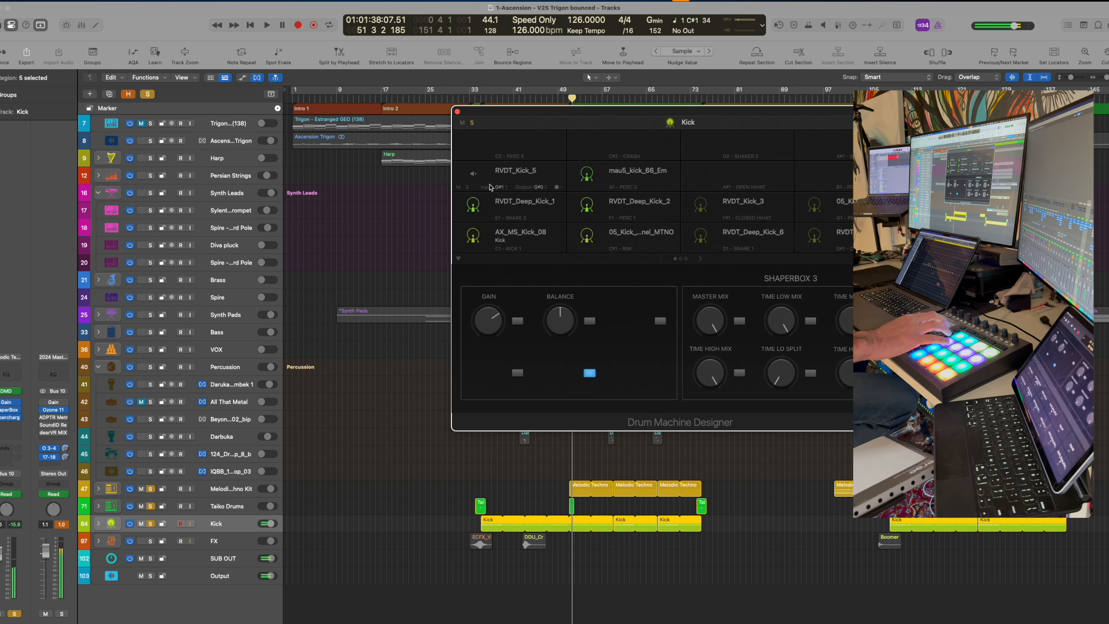
# Set Learn Note on the four kick pads, including AX_MS_Kick_08 and RVDT_Deep_Kick_6
pyautogui.click(499, 250)
pyautogui.click(508, 207)
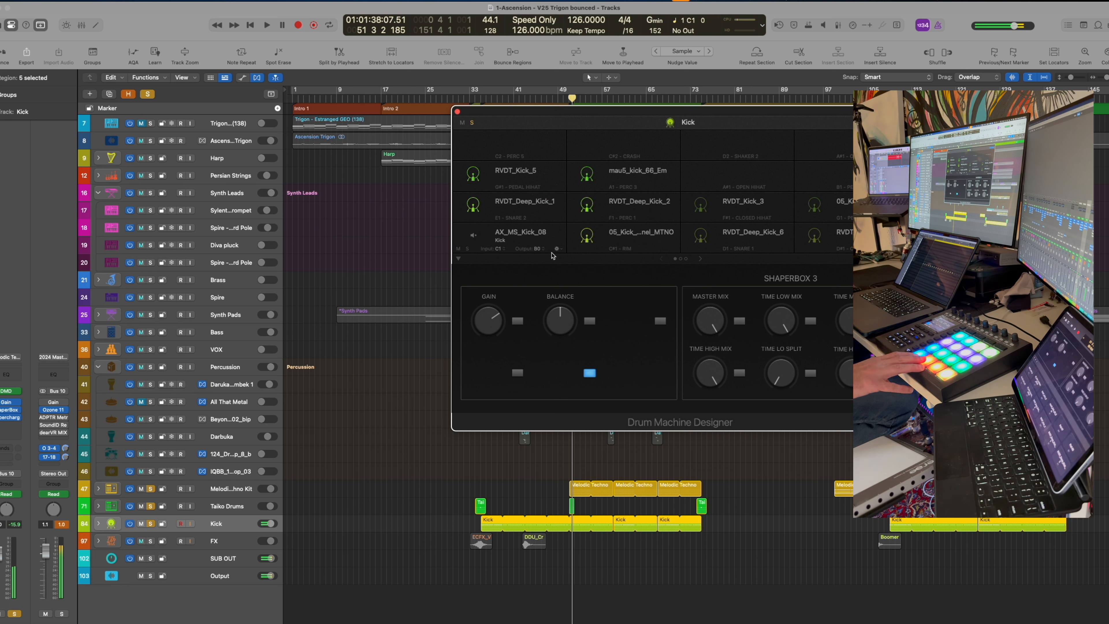
pyautogui.click(617, 249)
pyautogui.click(622, 212)
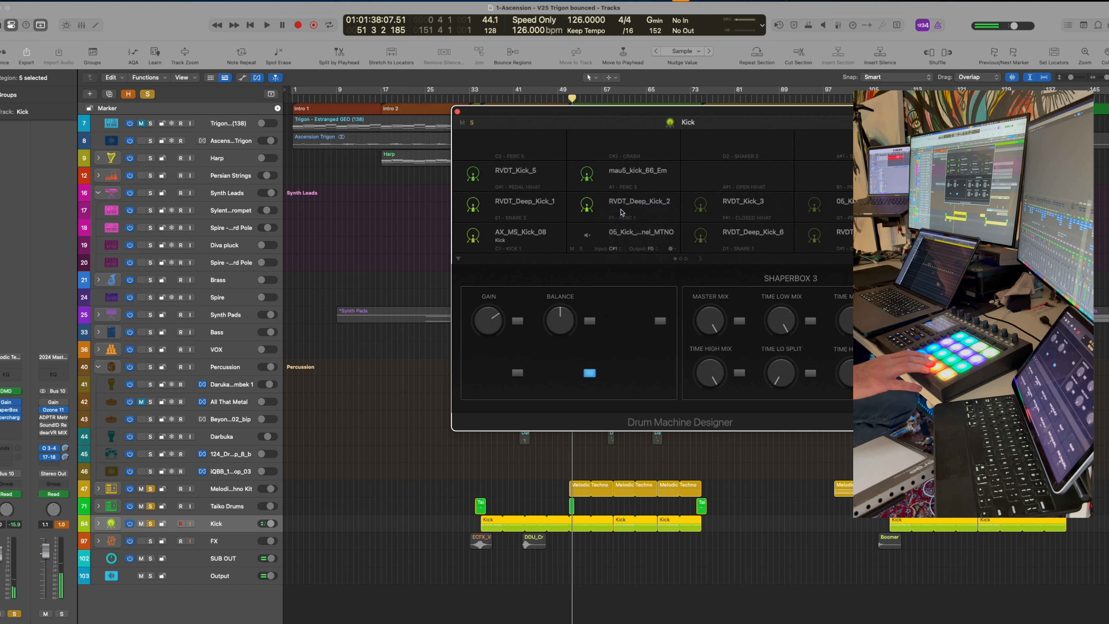
pyautogui.click(725, 249)
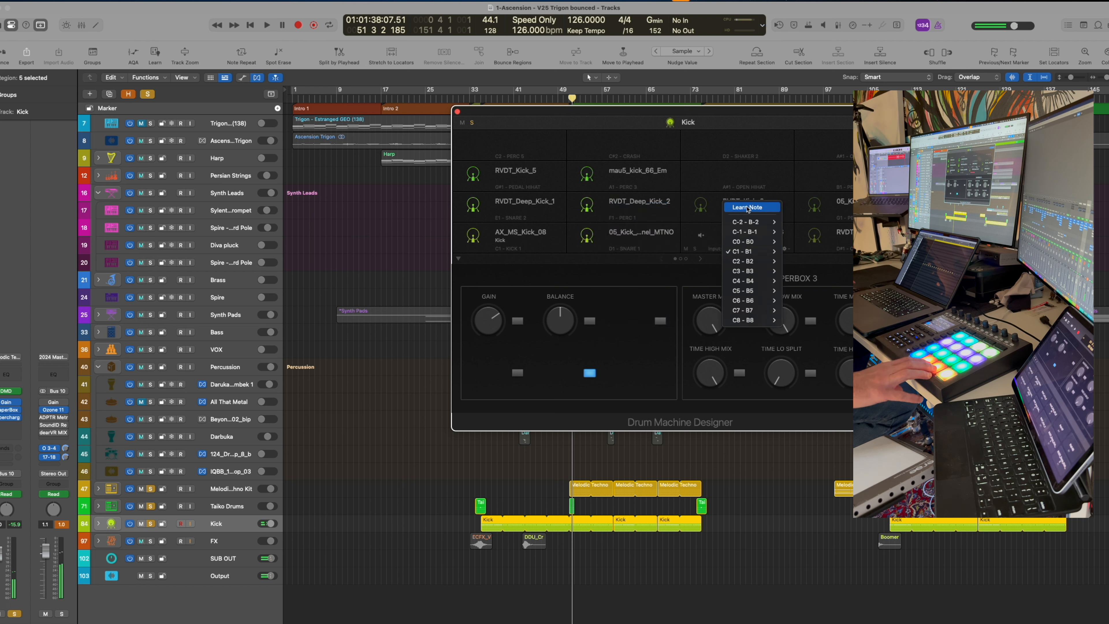
pyautogui.click(737, 208)
pyautogui.click(841, 249)
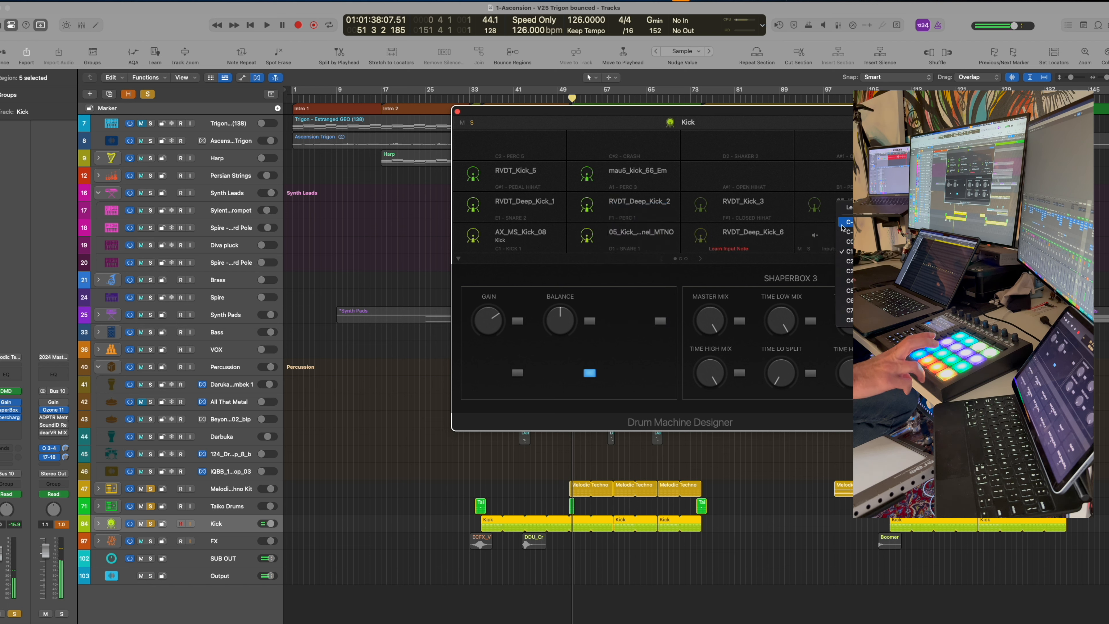
pyautogui.click(848, 210)
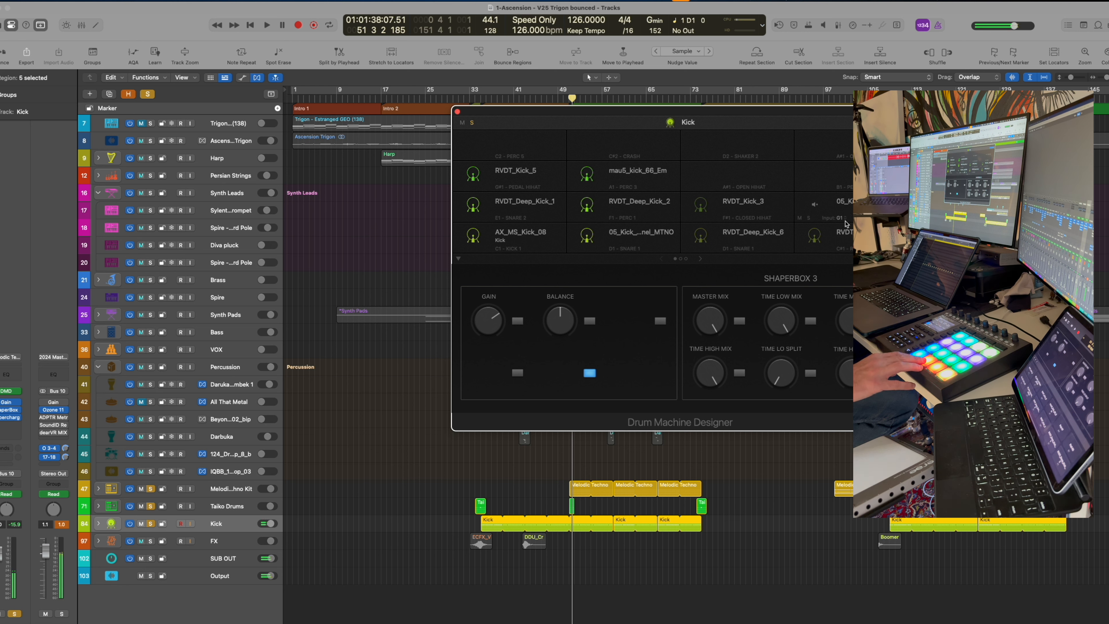
# Re-apply Learn Note on the 05_Kick and RVDT_Deep_Kick_6 pads
pyautogui.click(619, 253)
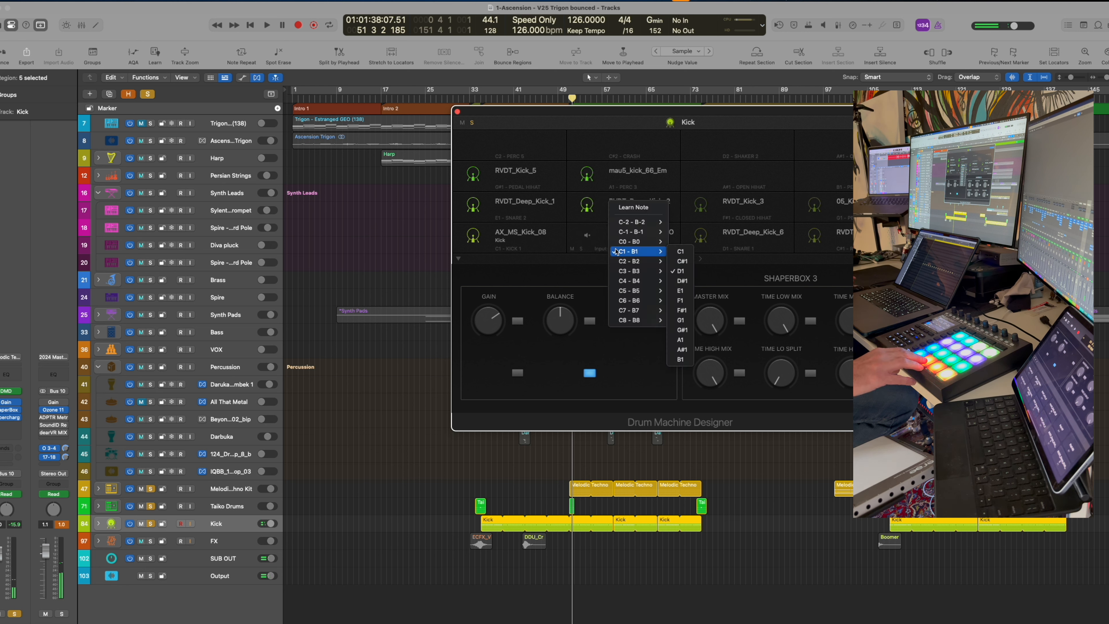
pyautogui.click(619, 215)
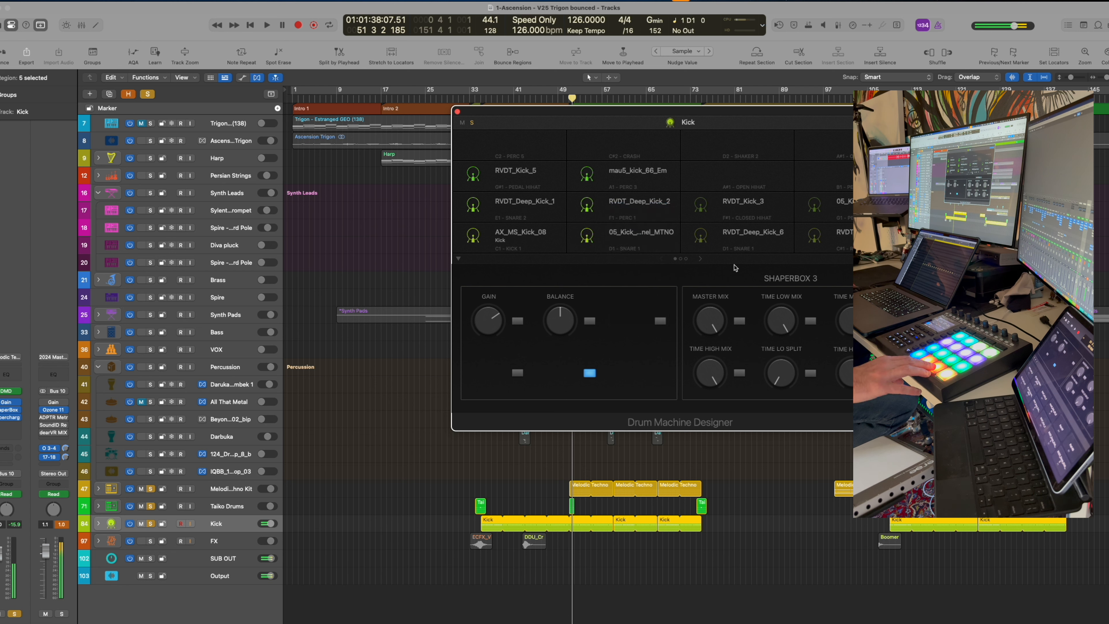
pyautogui.click(725, 248)
pyautogui.click(734, 211)
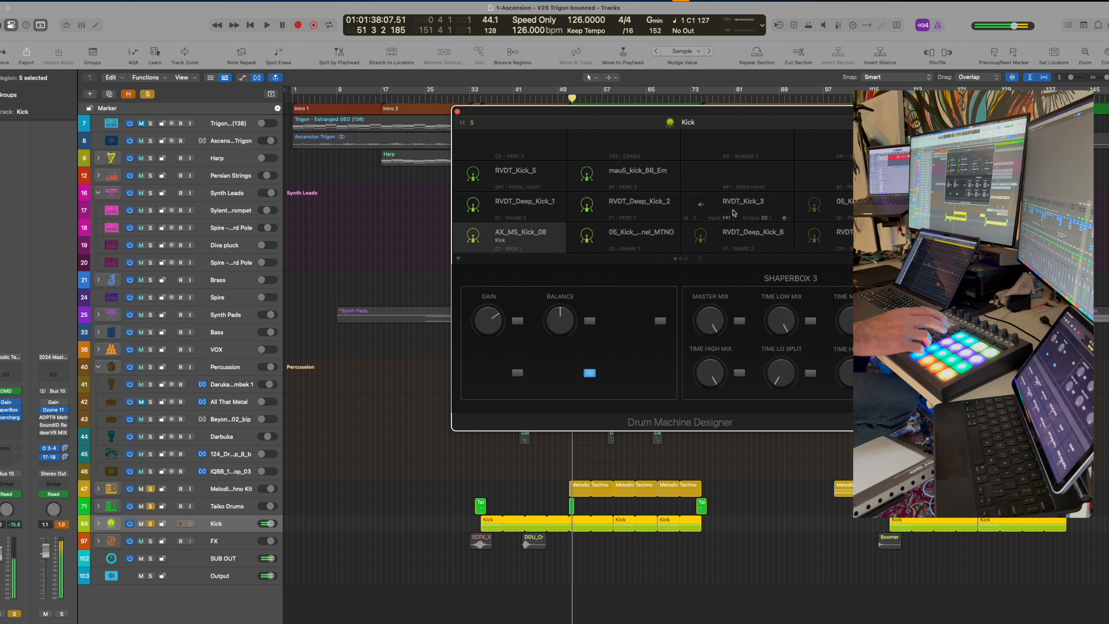
# Audition RVDT_Deep_Kick_1, RVDT_Deep_Kick_2, RVDT_Kick_3, 05_Kick_Collision, RVDT_Kick_5 and mau5_kick_66_Em, then close the kit
pyautogui.click(476, 205)
pyautogui.click(587, 205)
pyautogui.click(700, 204)
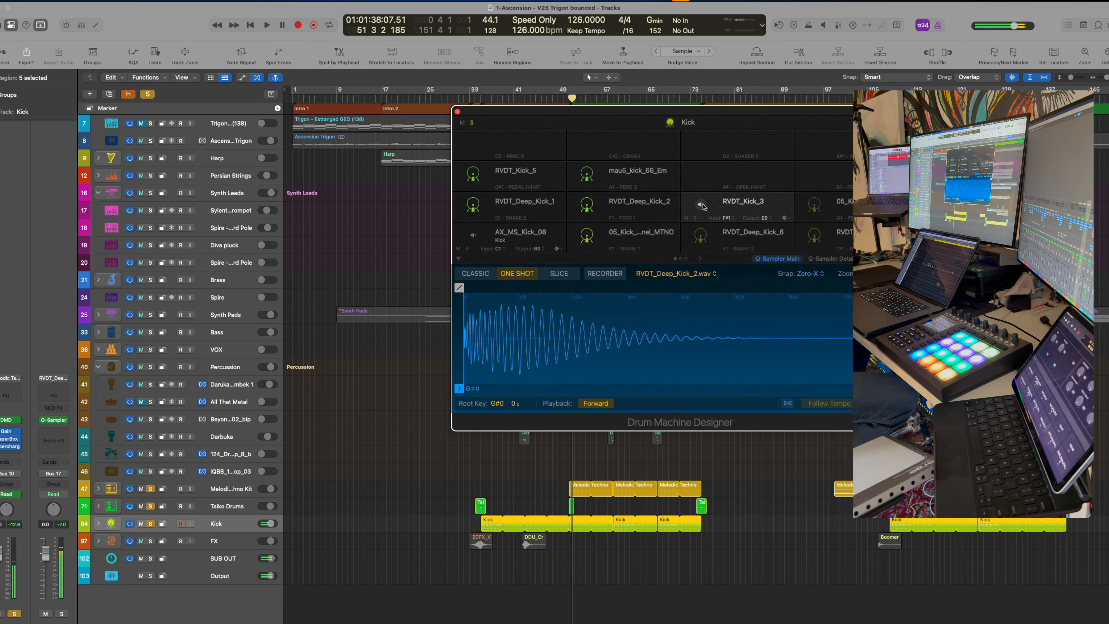
pyautogui.click(815, 204)
pyautogui.click(473, 174)
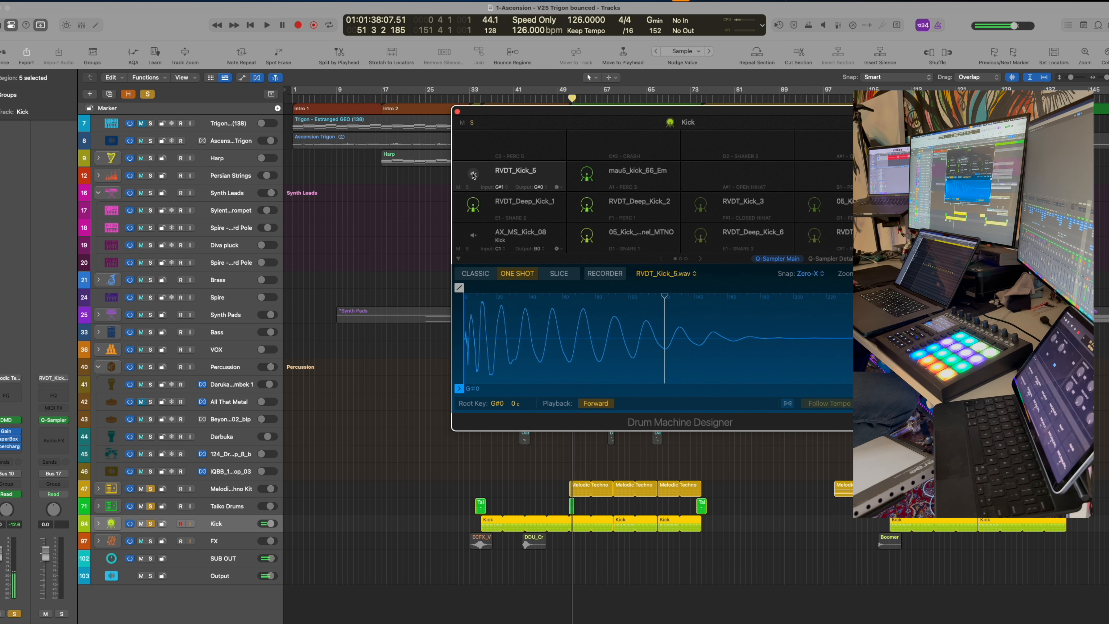
pyautogui.click(588, 174)
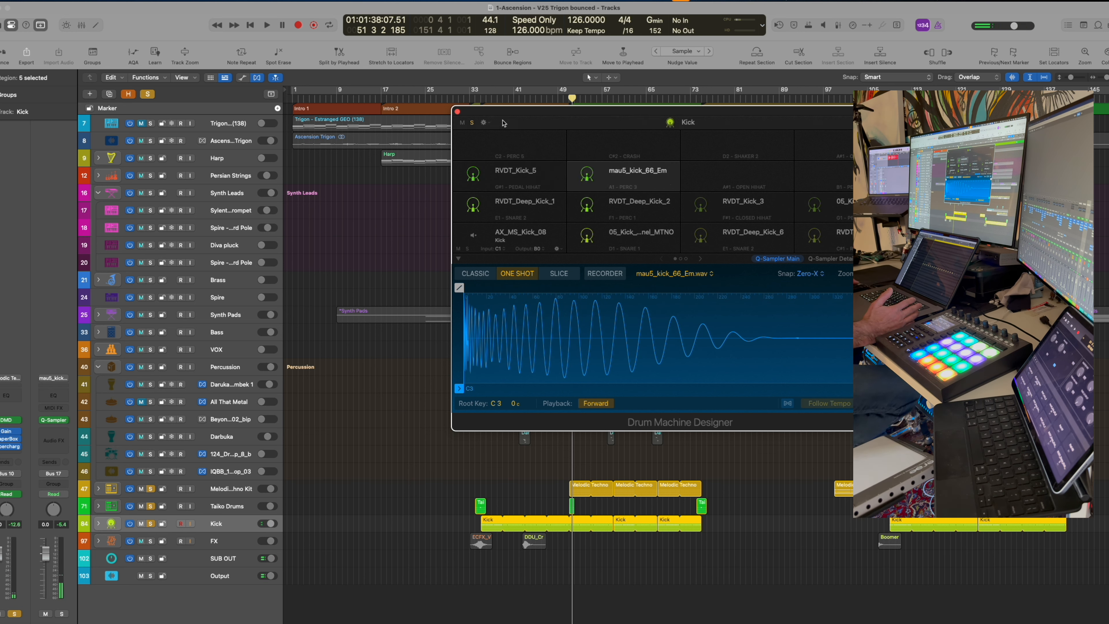
pyautogui.click(457, 111)
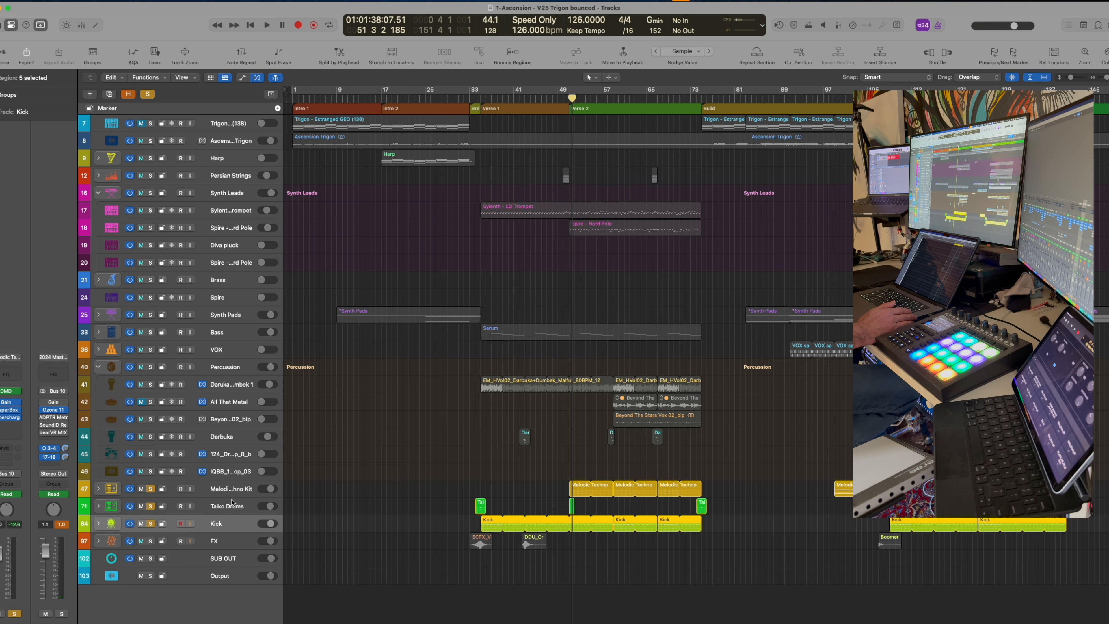
pyautogui.click(234, 507)
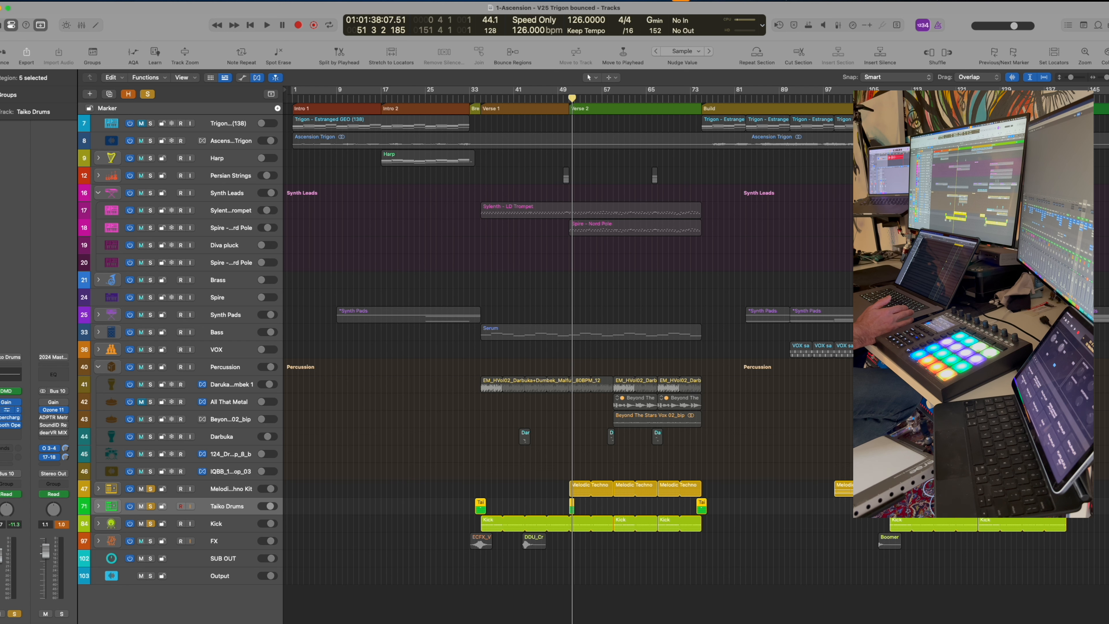
pyautogui.click(5, 391)
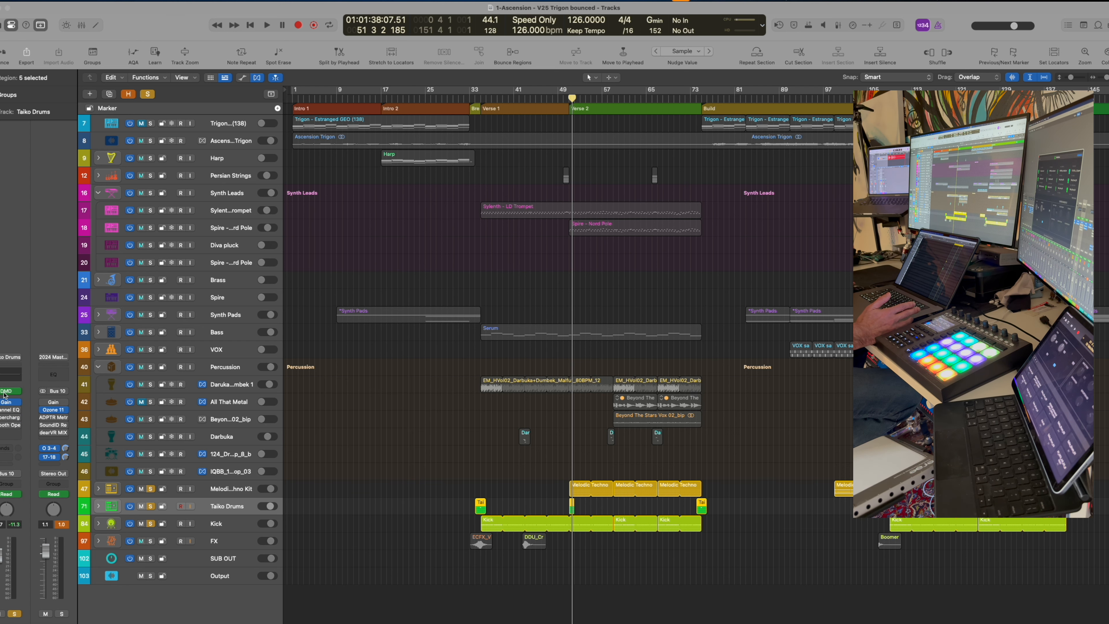
pyautogui.moveTo(1108, 244); pyautogui.dragTo(384, 191)
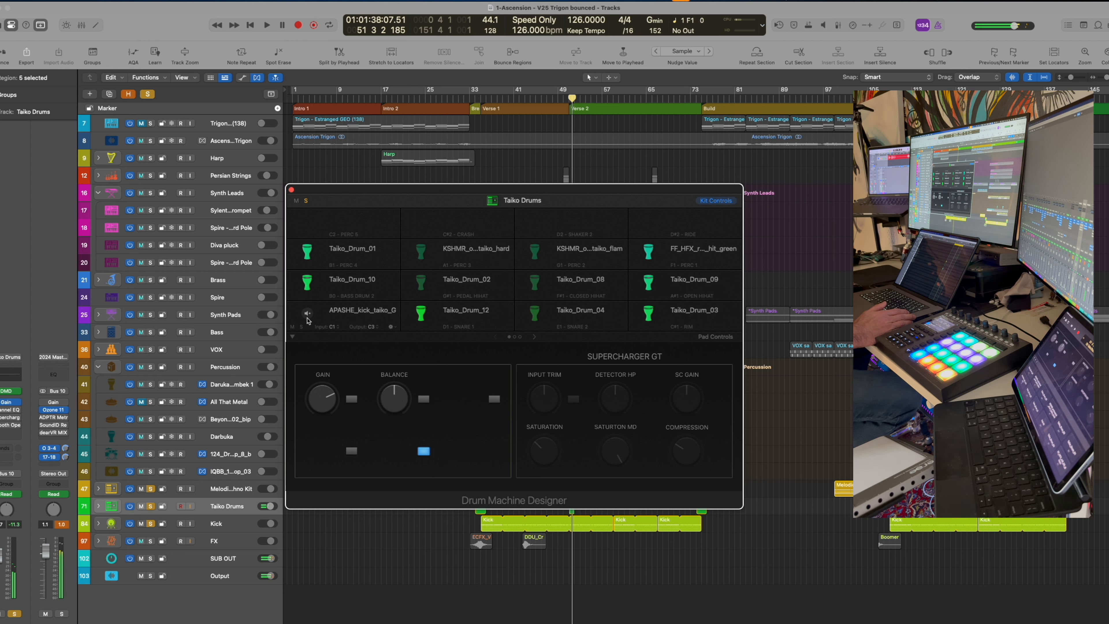
pyautogui.moveTo(487, 193); pyautogui.dragTo(531, 162)
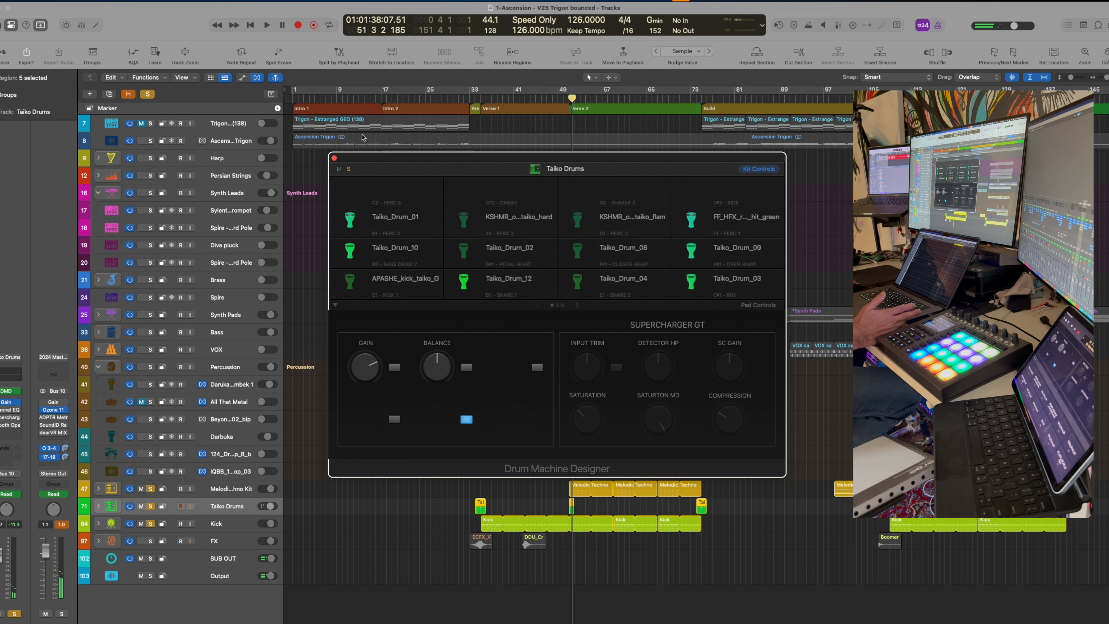
pyautogui.click(334, 159)
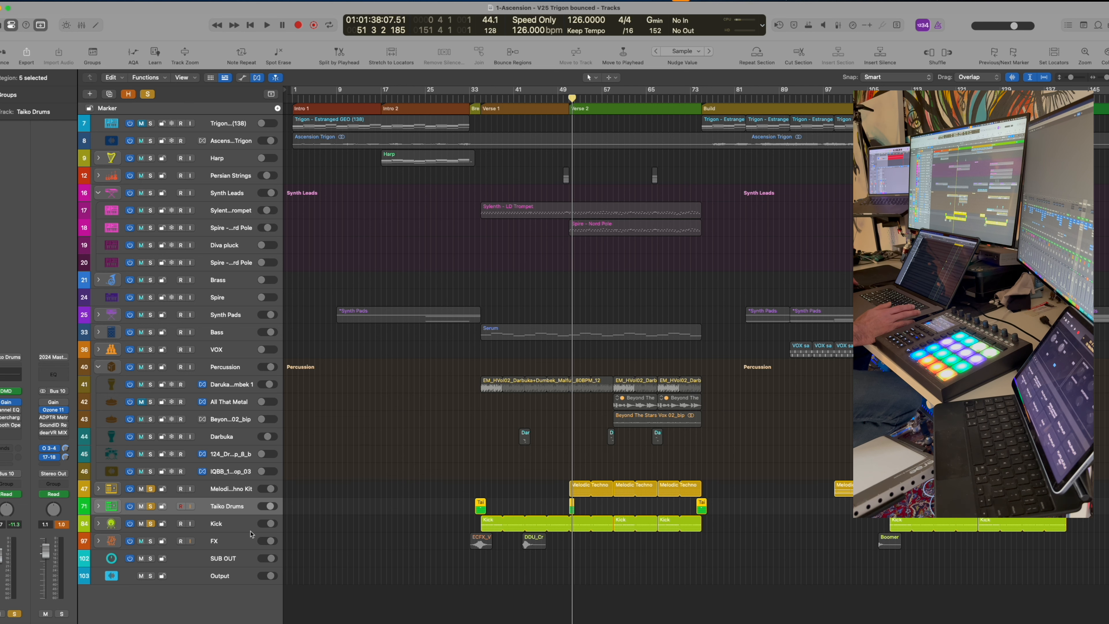
pyautogui.doubleClick(488, 526)
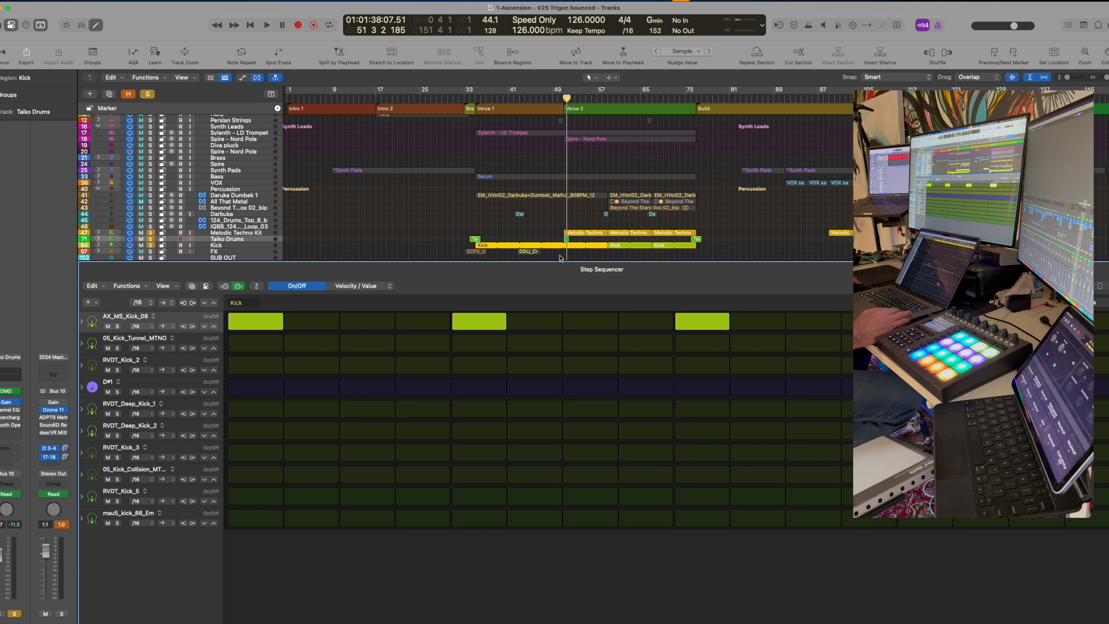
pyautogui.click(581, 235)
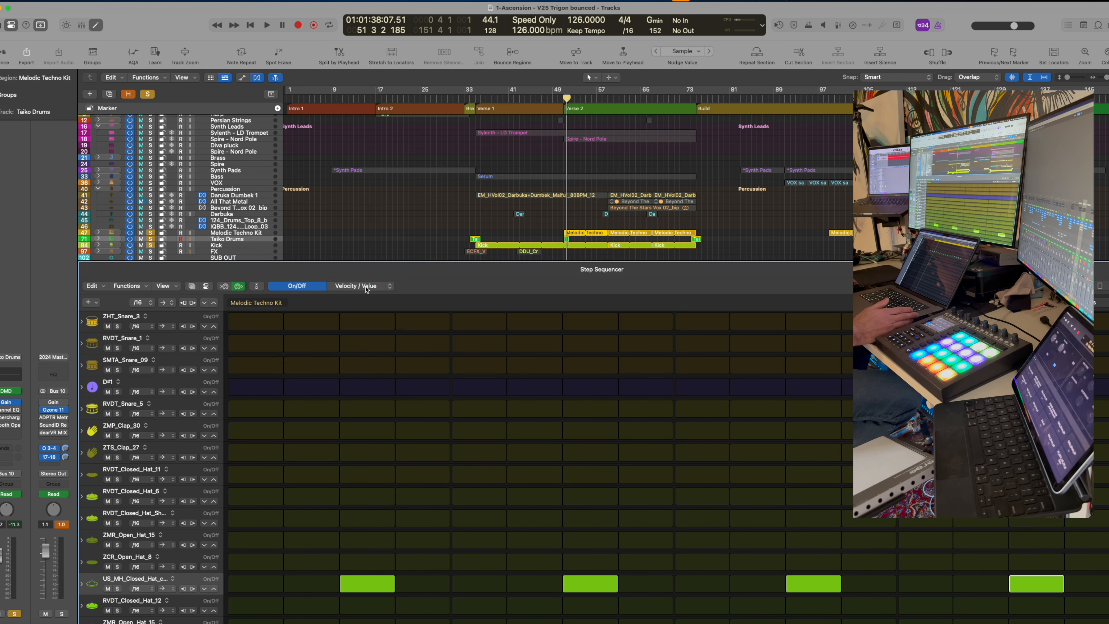
pyautogui.click(389, 288)
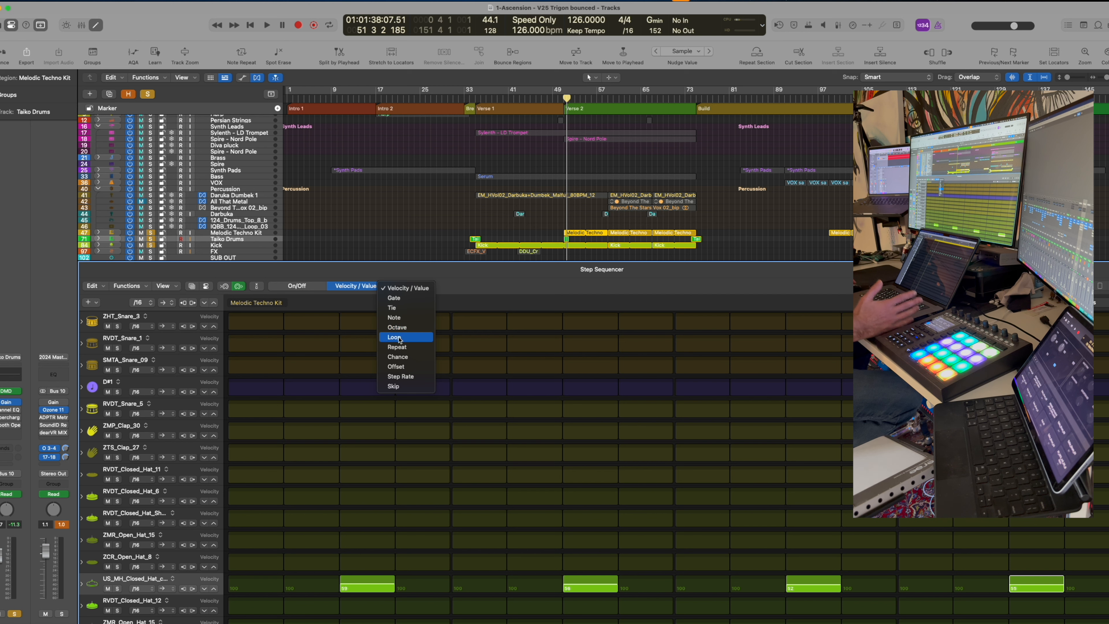
pyautogui.click(460, 282)
pyautogui.click(306, 289)
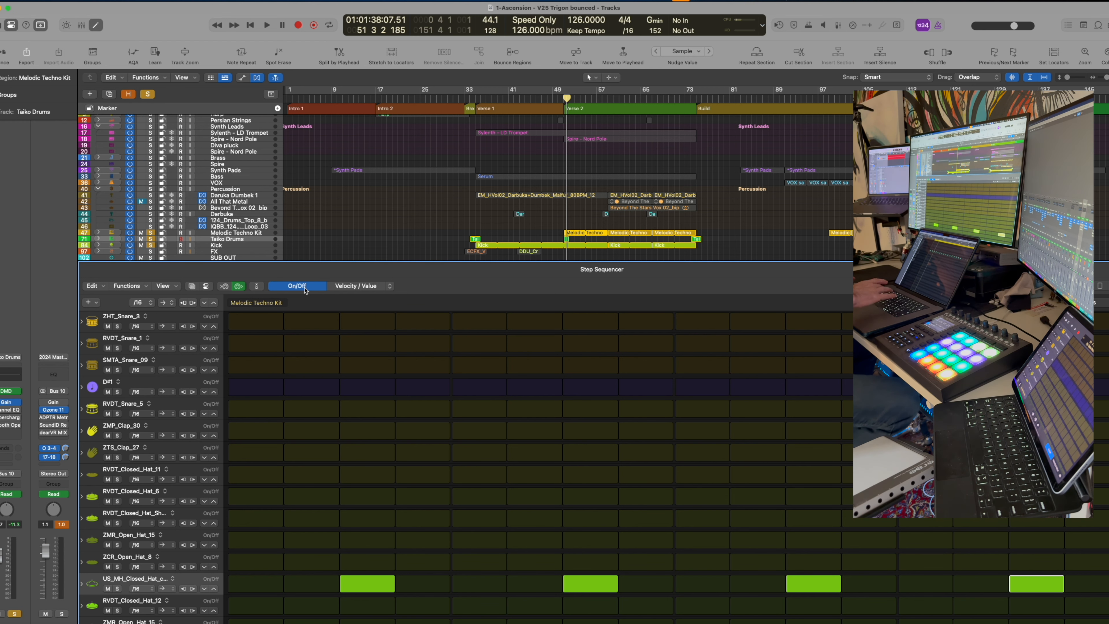
pyautogui.press('e')
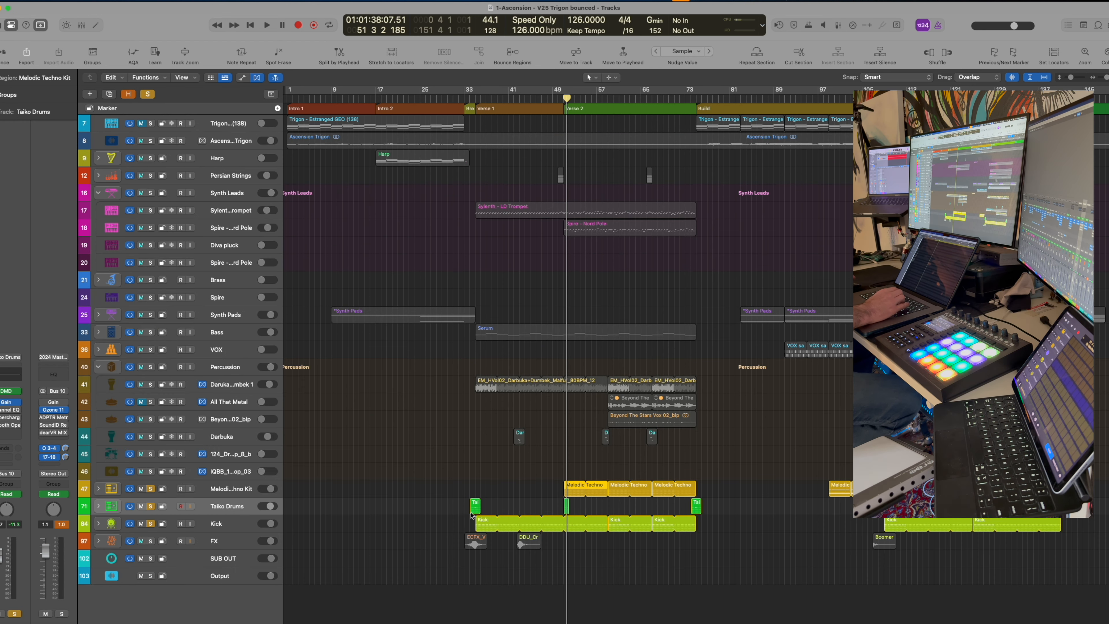
# Select the Kick track and take solo off the Melodic Techno Kit track
pyautogui.click(476, 472)
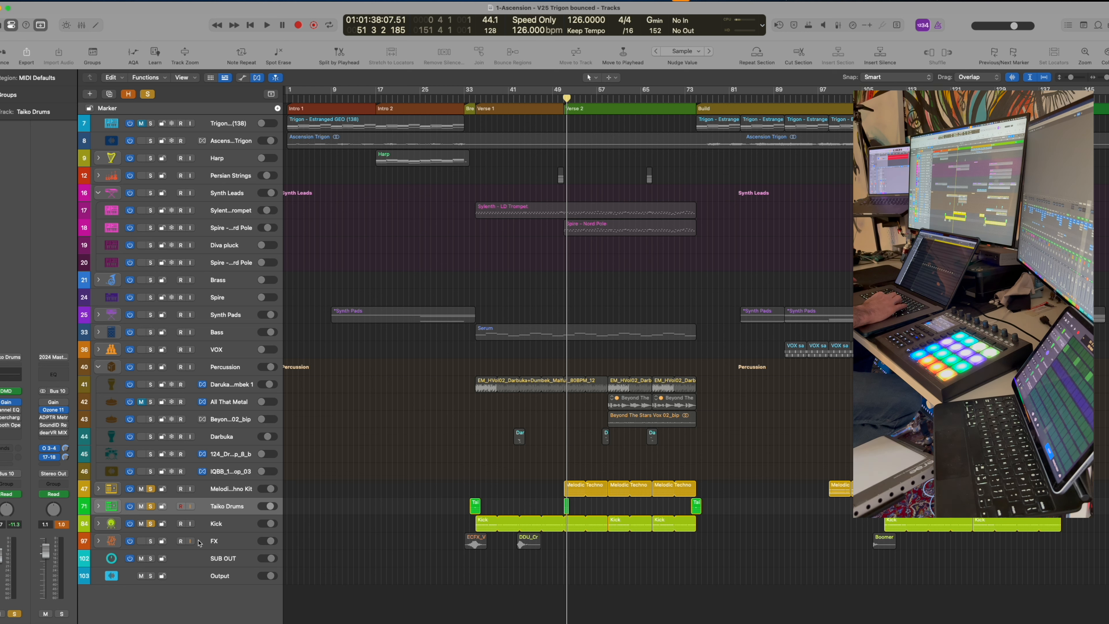
pyautogui.click(227, 529)
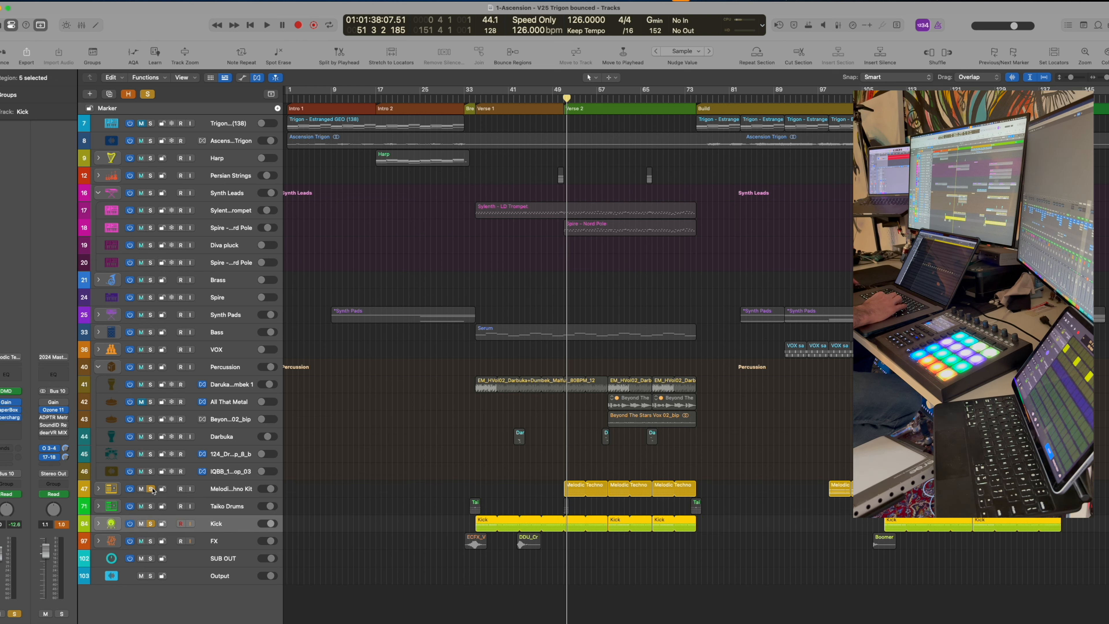
pyautogui.click(151, 488)
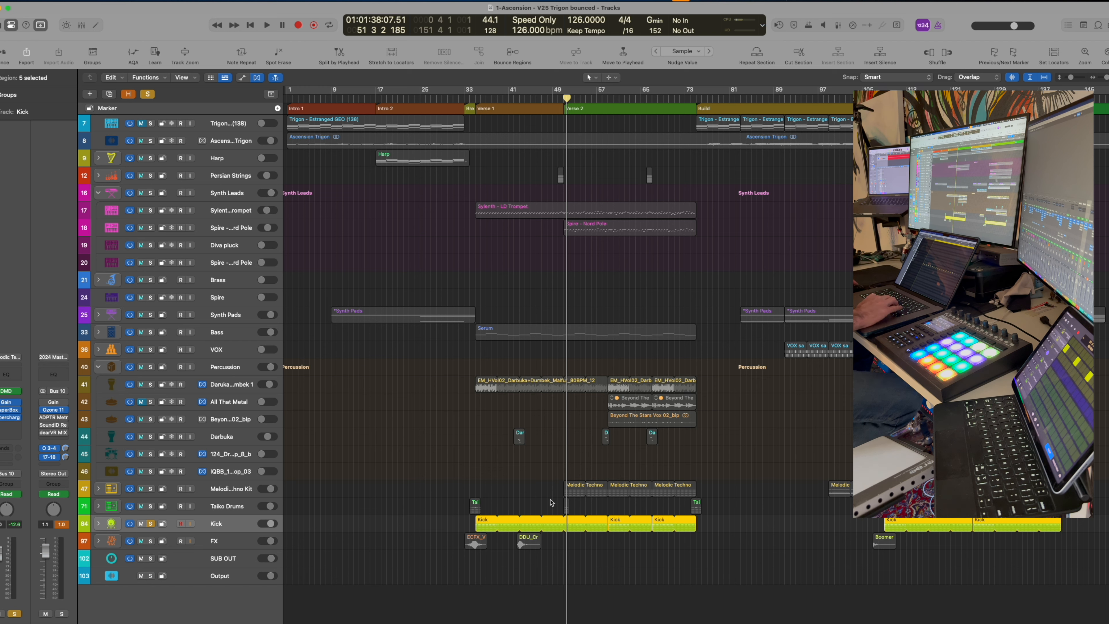
# Play bars 51–75 and open the Kick channel's Gain plug-in, set at -14.0 dB
pyautogui.moveTo(569, 468); pyautogui.dragTo(696, 474)
pyautogui.press('space')
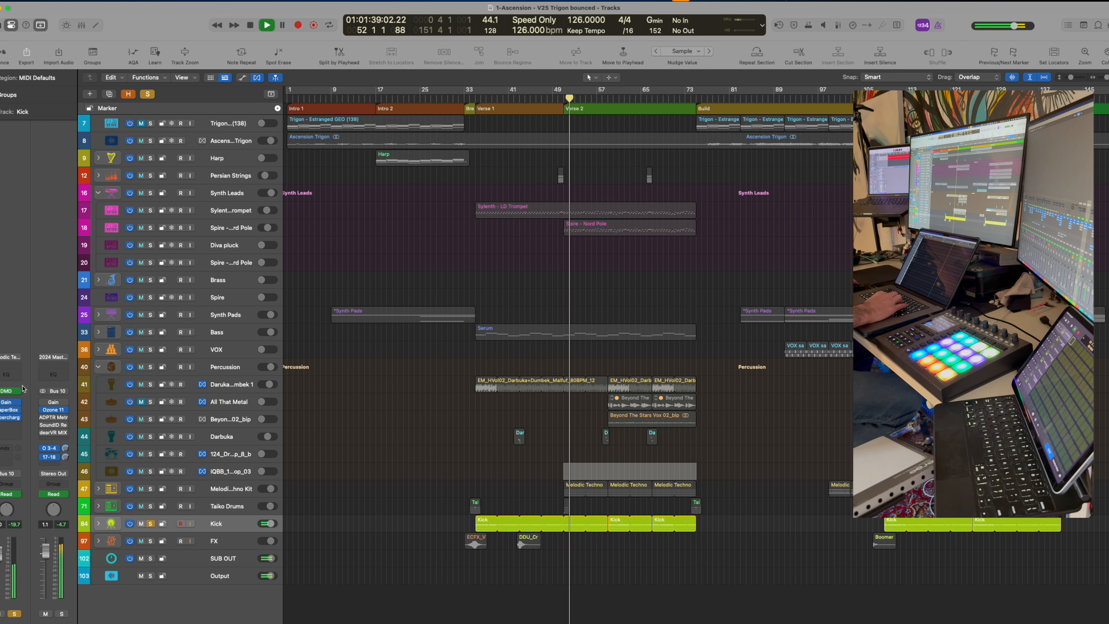
pyautogui.press('space')
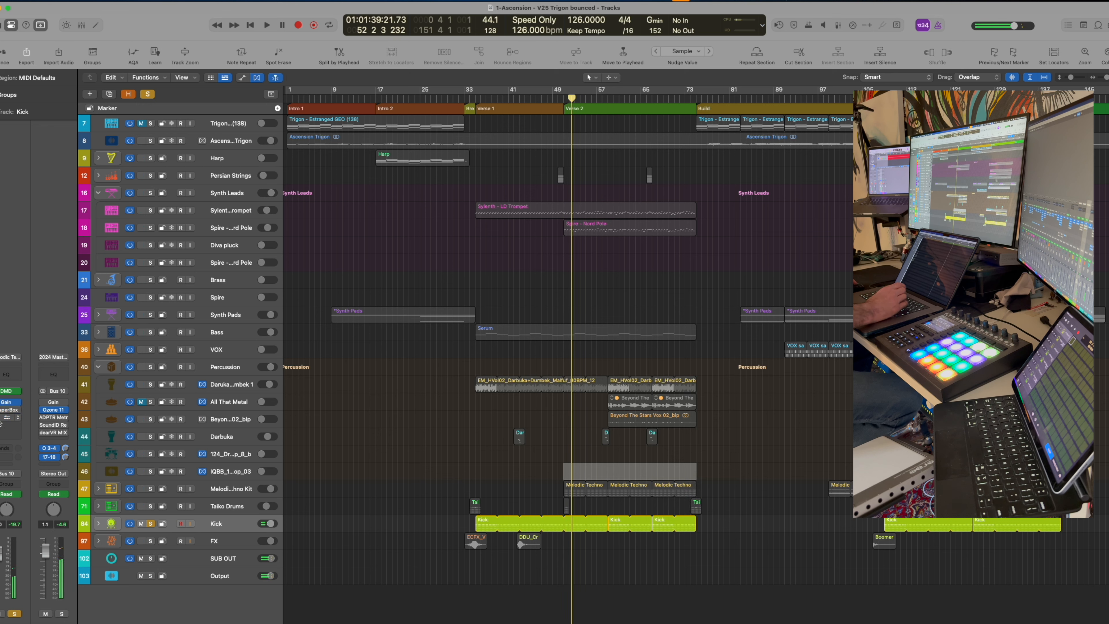
pyautogui.press('space')
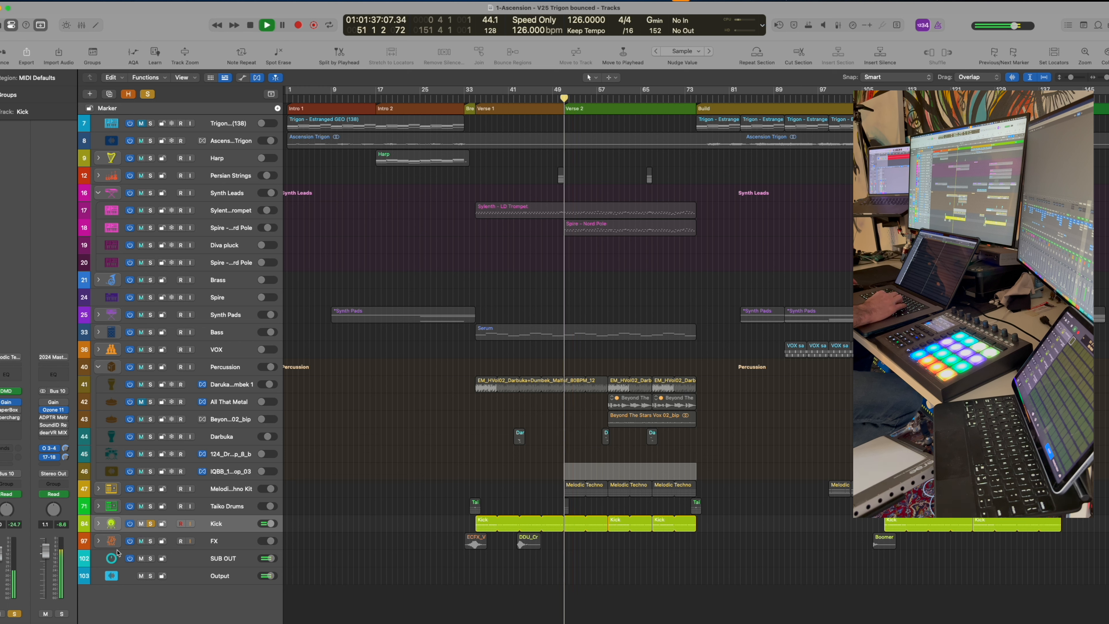
pyautogui.click(6, 402)
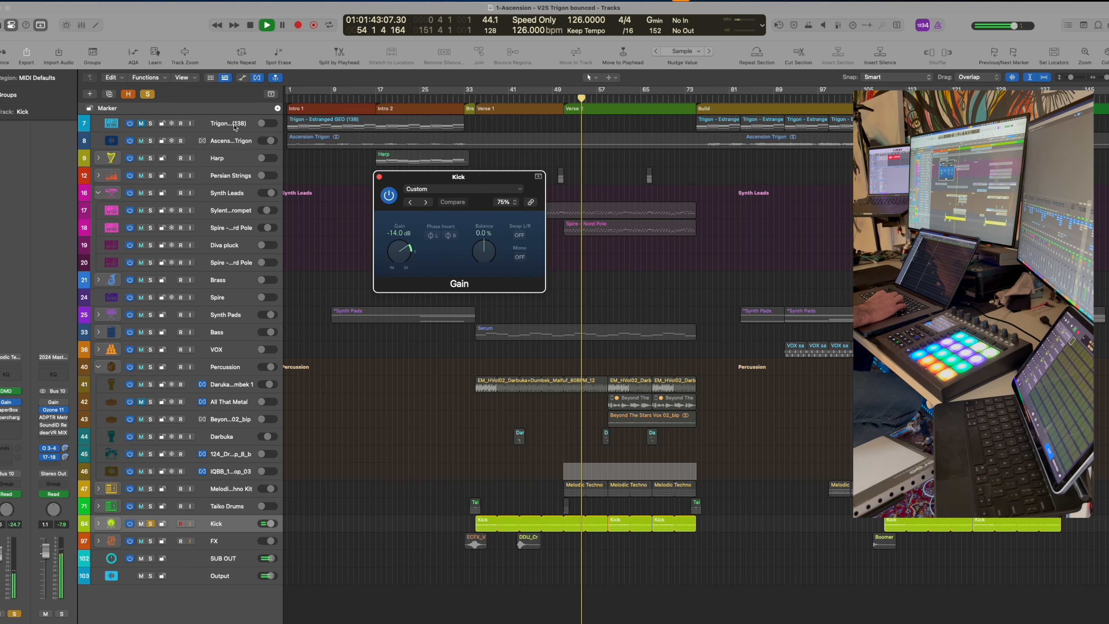
# Turn on ShaperBox 3 on the Kick channel, close its plug-in windows, and solo Taiko Drums
pyautogui.click(6, 410)
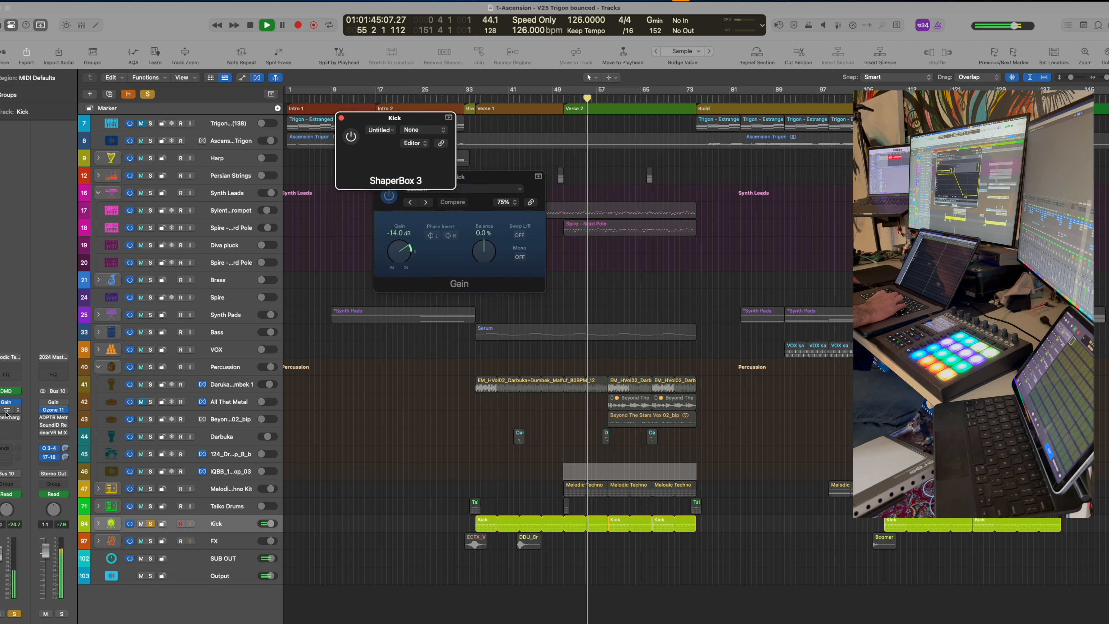
pyautogui.click(351, 137)
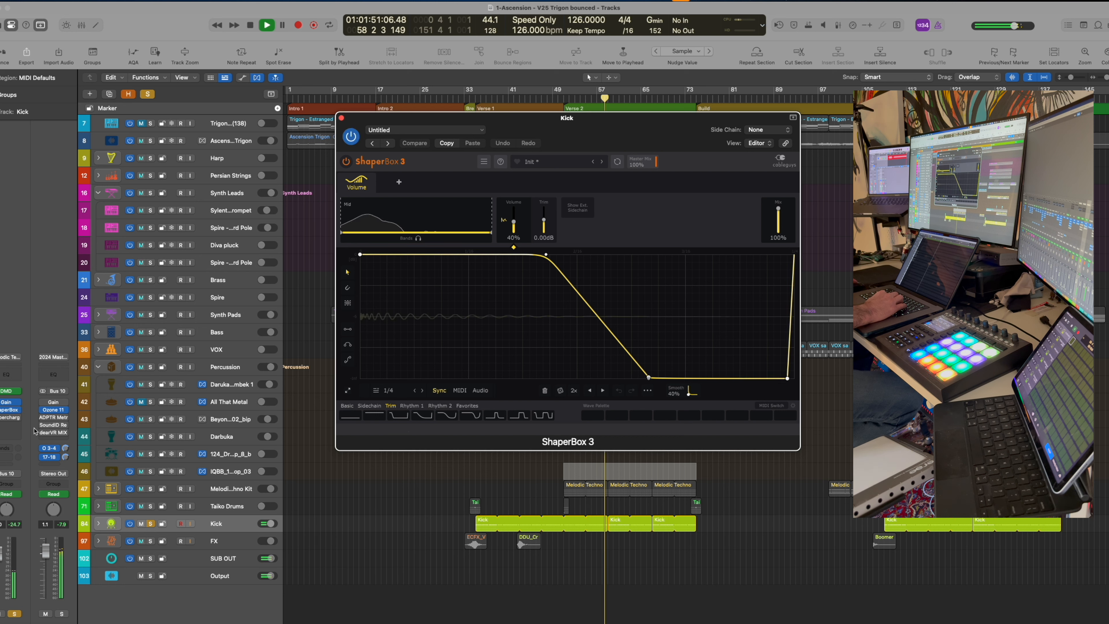
pyautogui.click(6, 418)
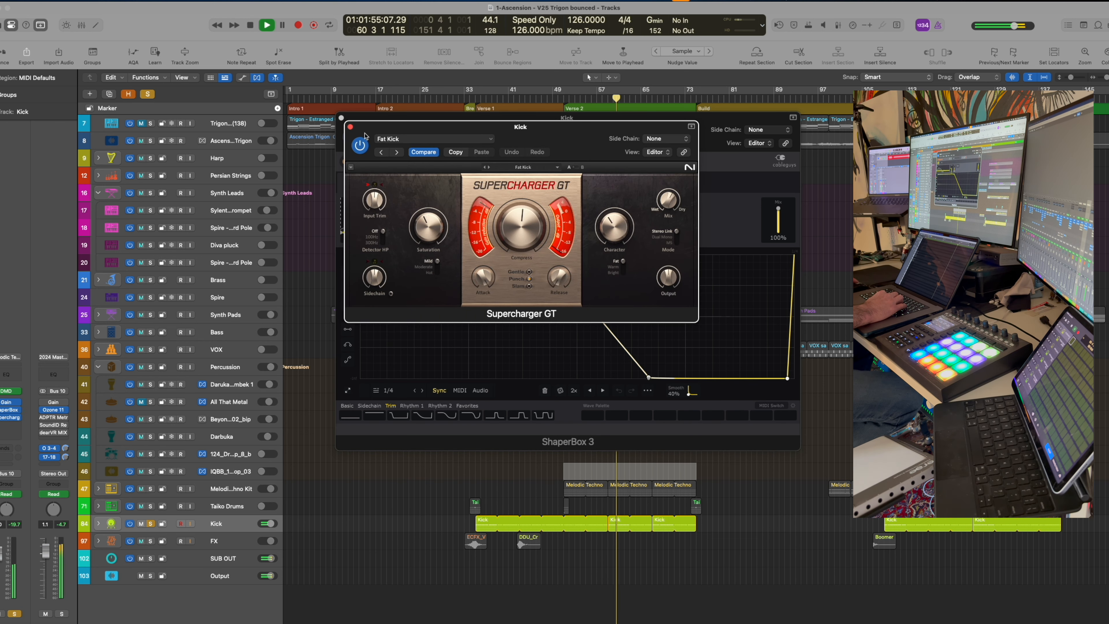
pyautogui.click(350, 128)
pyautogui.click(341, 118)
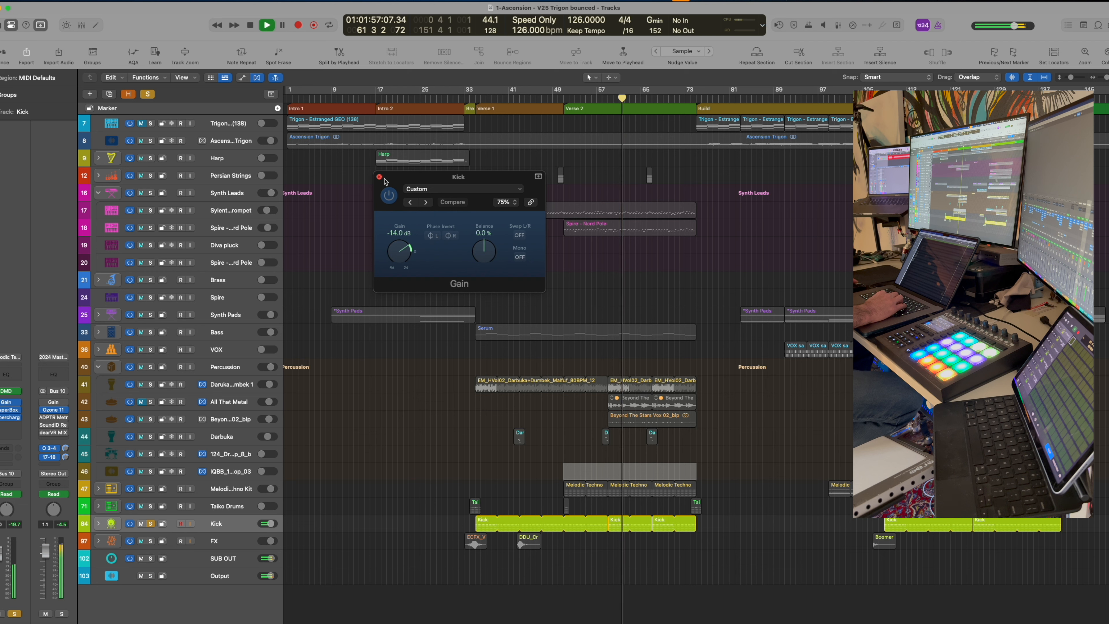
pyautogui.click(379, 177)
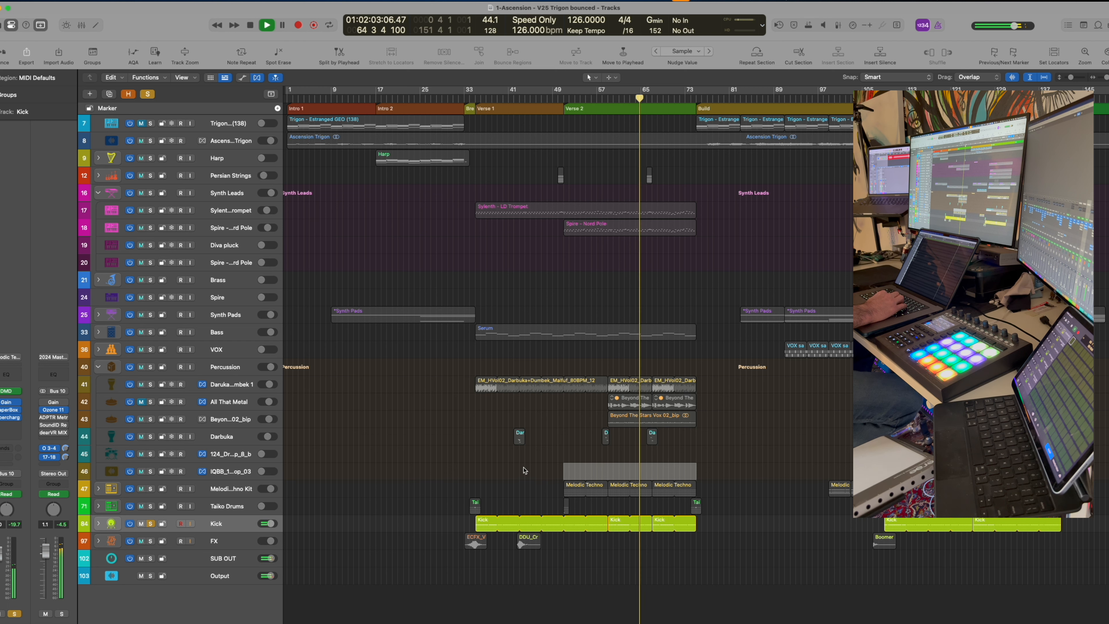
pyautogui.click(151, 506)
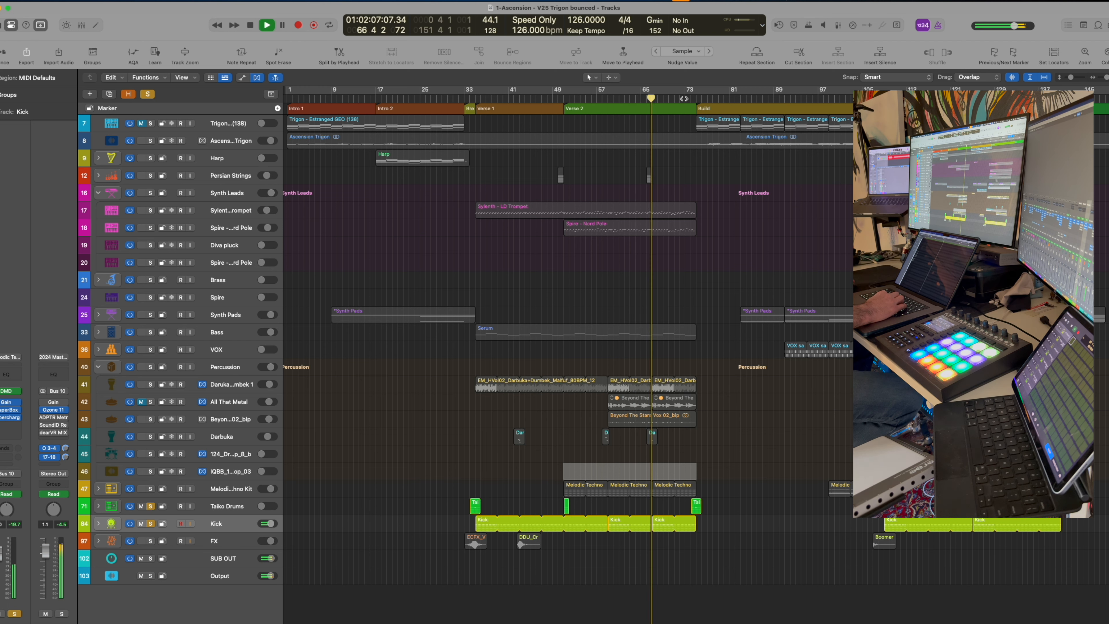
# Cycle the last Taiko Drums region near bar 74 with Kick unsoloed, and play it
pyautogui.press('space')
pyautogui.click(224, 506)
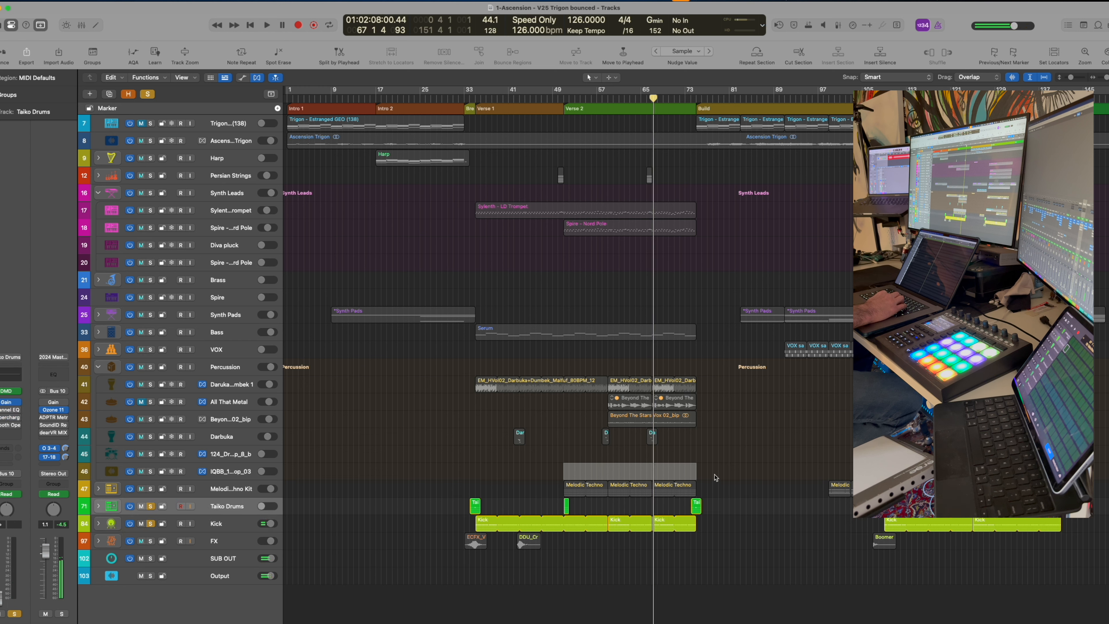
pyautogui.moveTo(682, 503); pyautogui.dragTo(706, 508)
pyautogui.press('super+u')
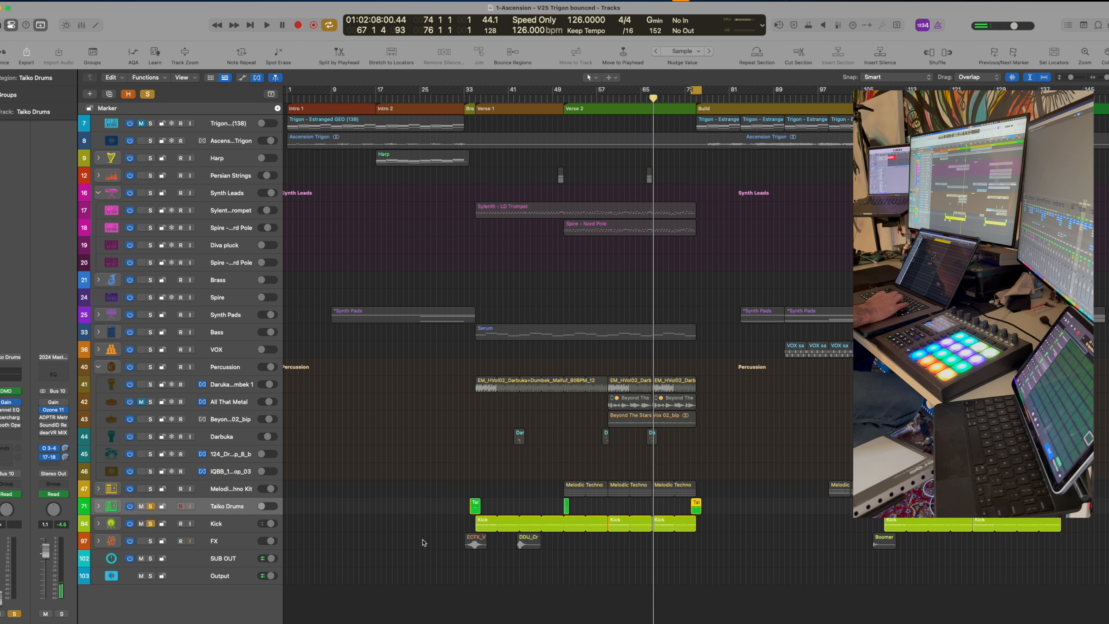
pyautogui.click(150, 524)
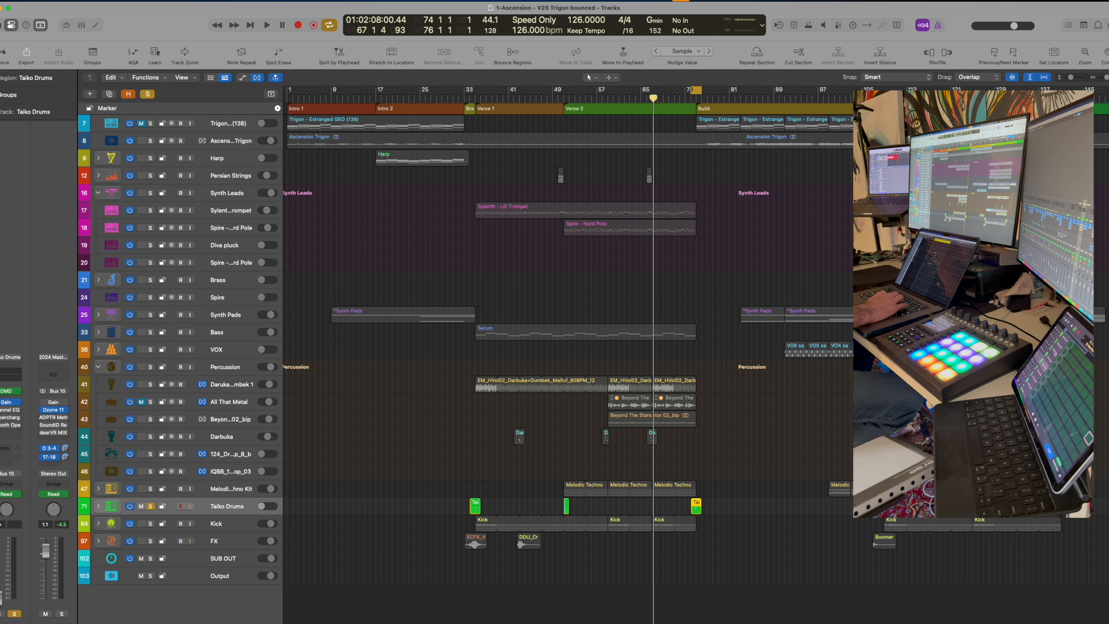
pyautogui.press('space')
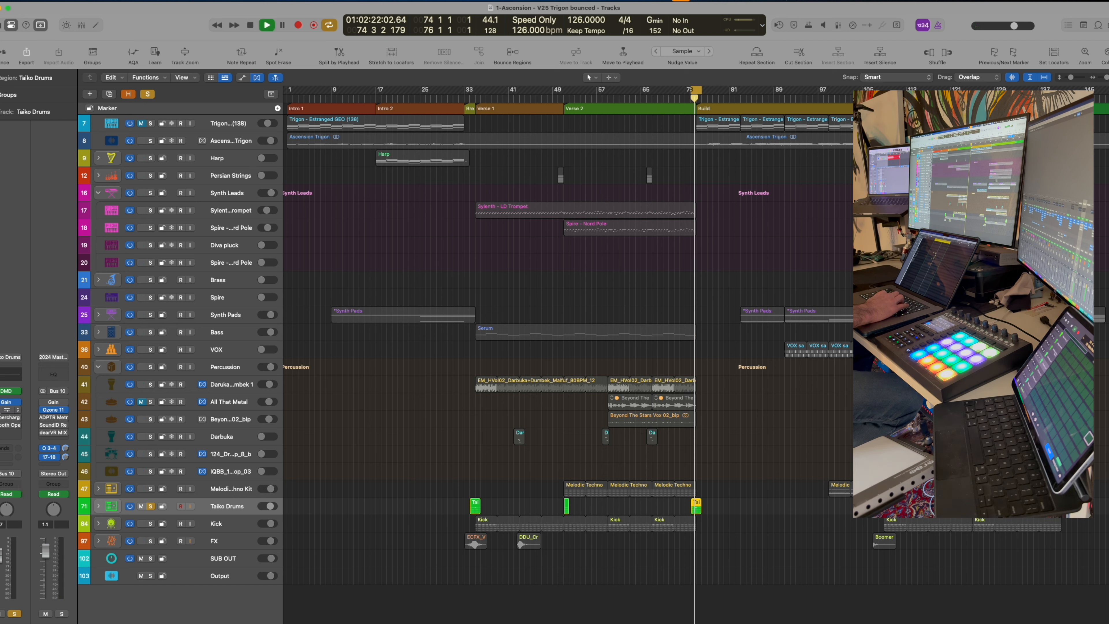
# Switch on the Taiko Drums Channel EQ and listen to the equalised loop
pyautogui.click(6, 402)
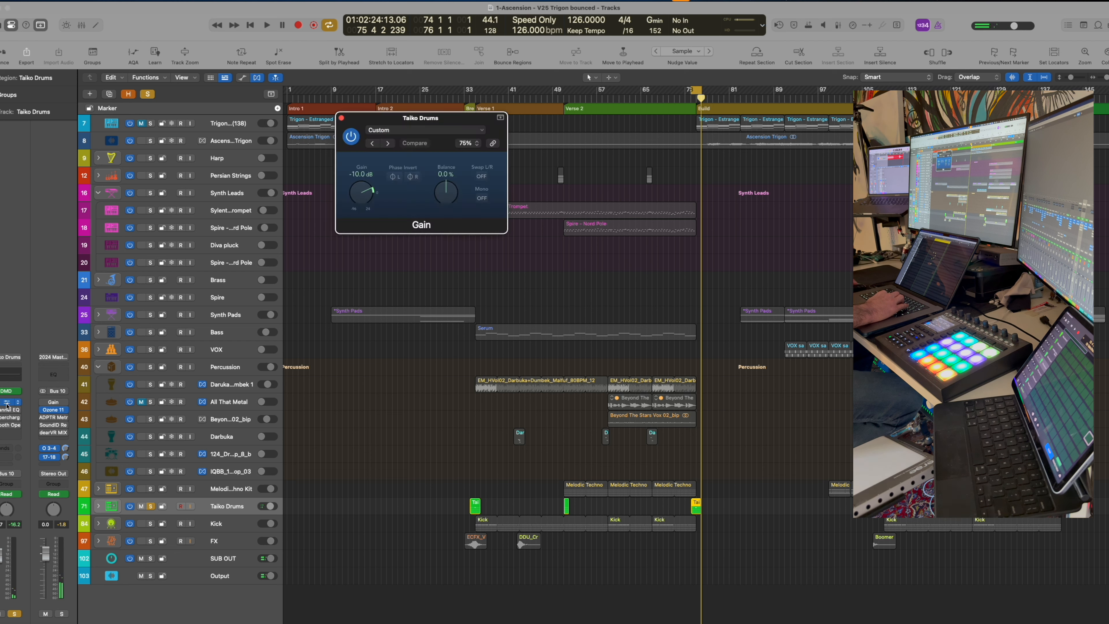
pyautogui.click(341, 119)
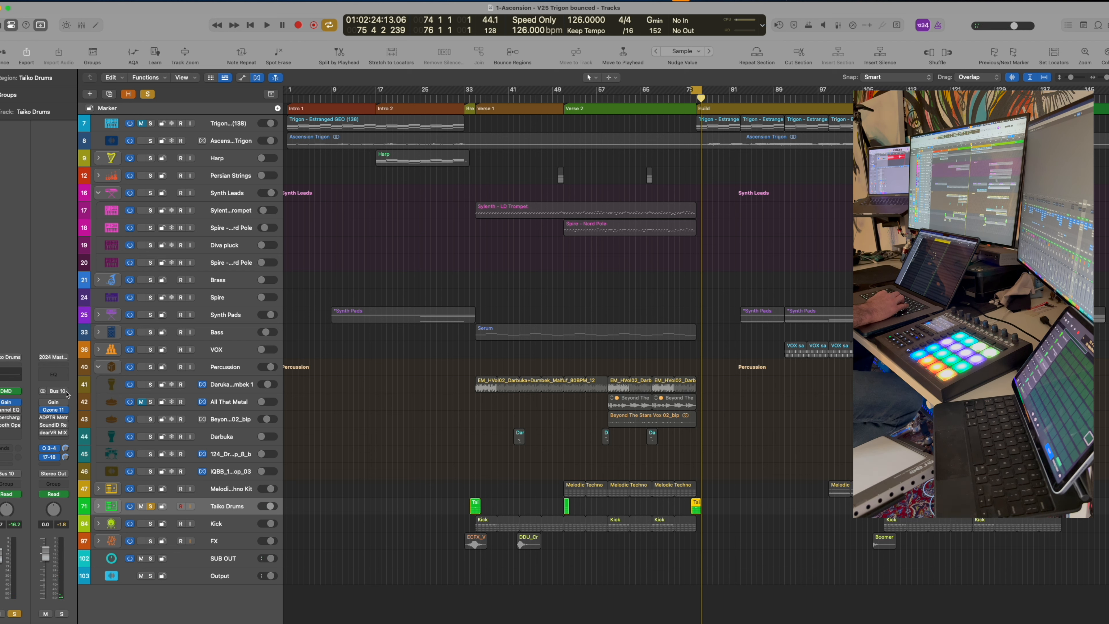
pyautogui.click(7, 410)
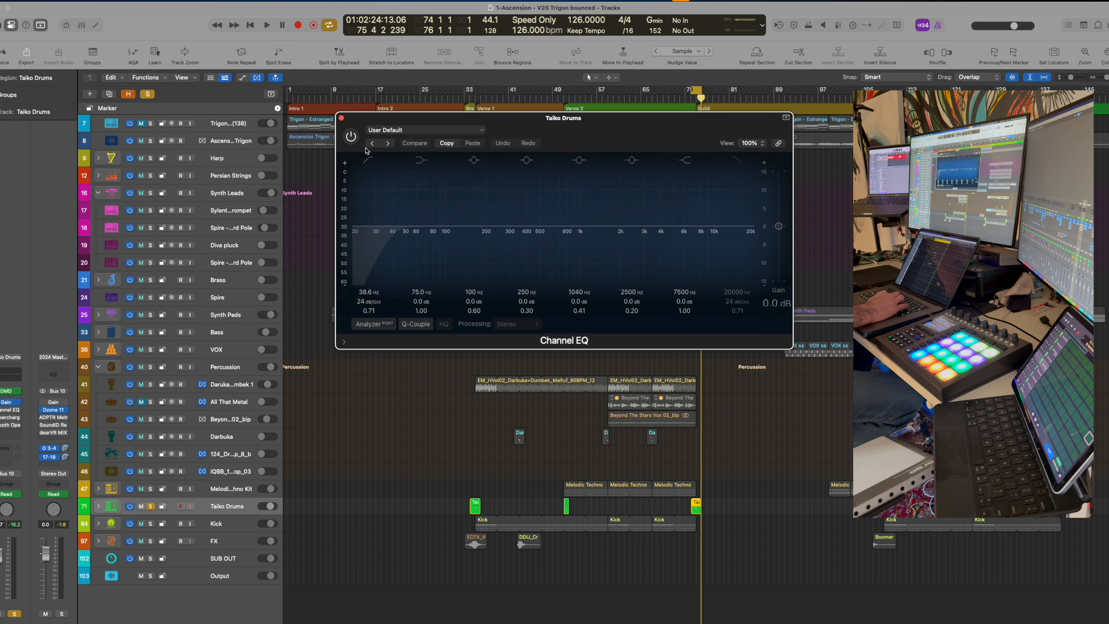
pyautogui.click(356, 139)
pyautogui.press('space')
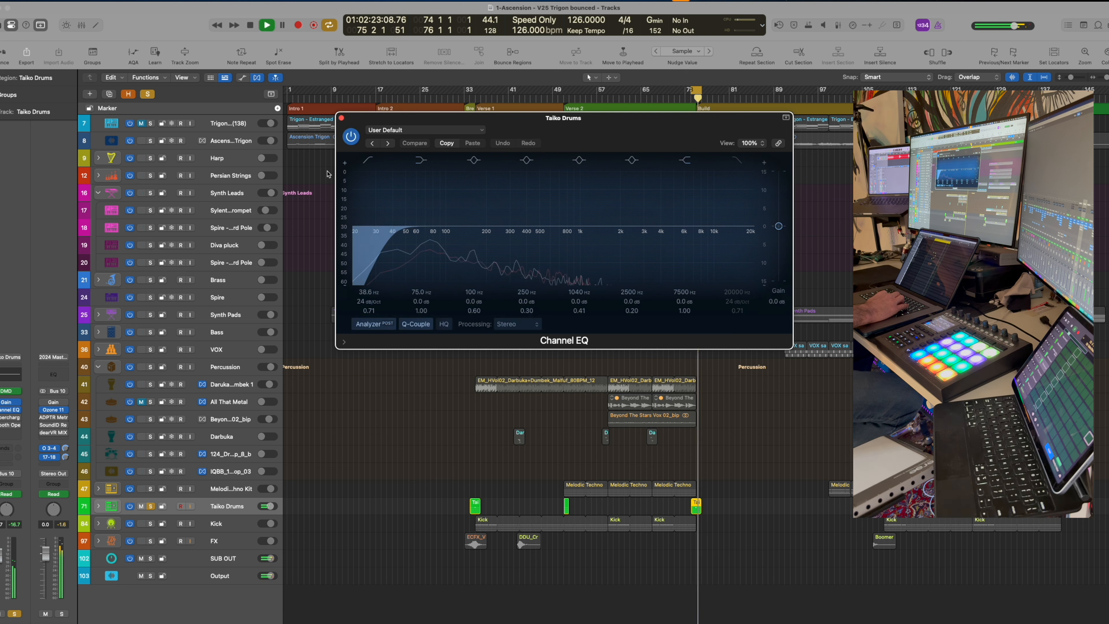
pyautogui.press('space')
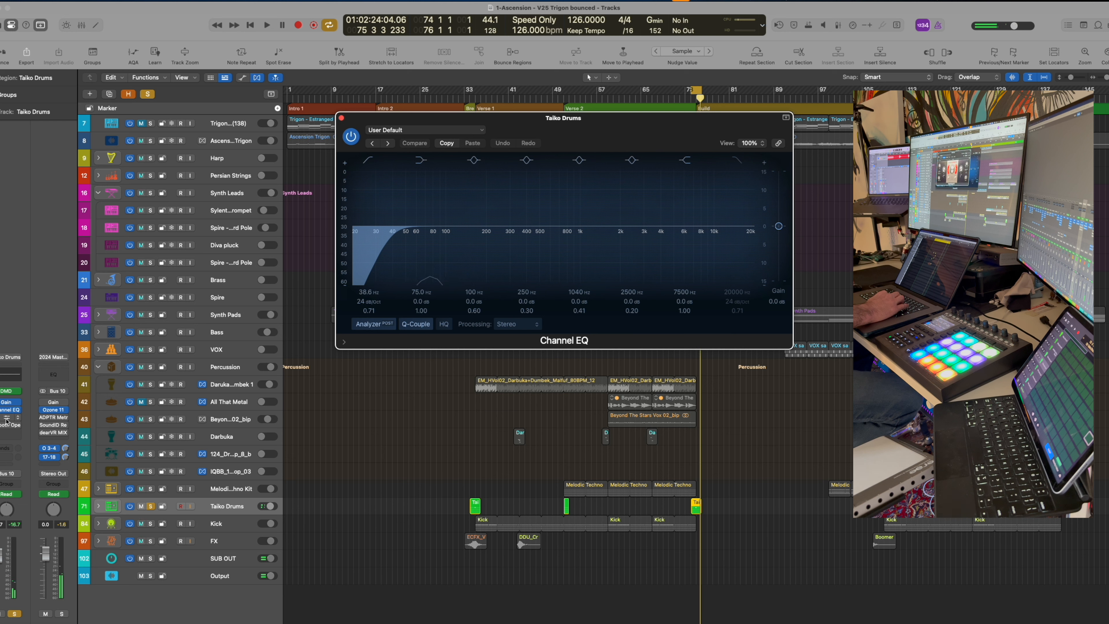
# Audition the Taiko Drums Supercharger GT and Smooth Operator effects, then close all plug-in windows
pyautogui.click(16, 418)
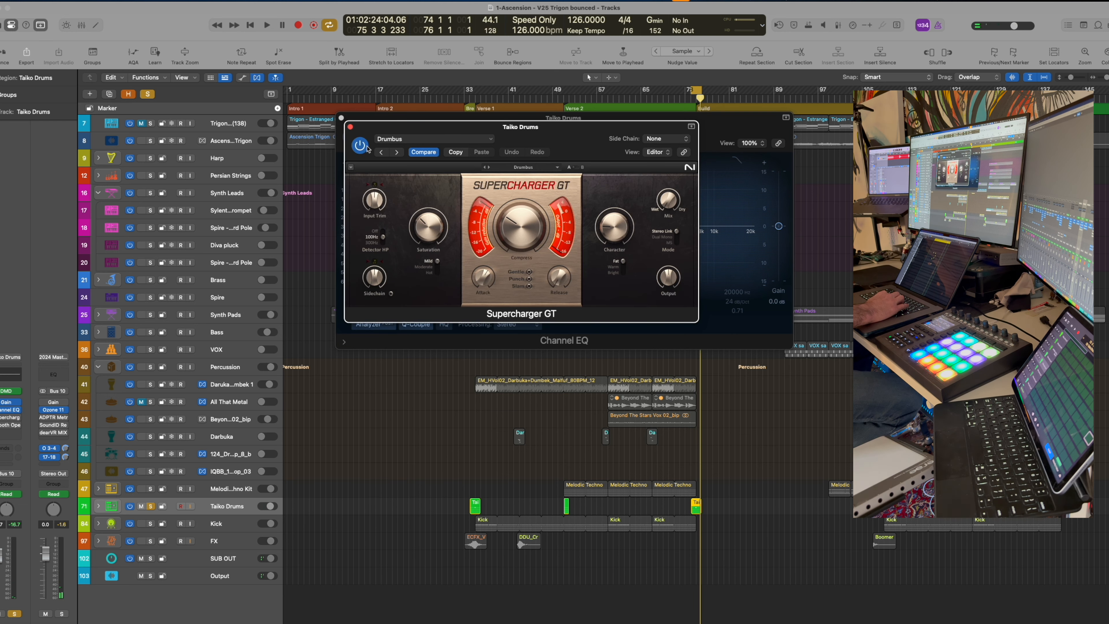
pyautogui.press('space')
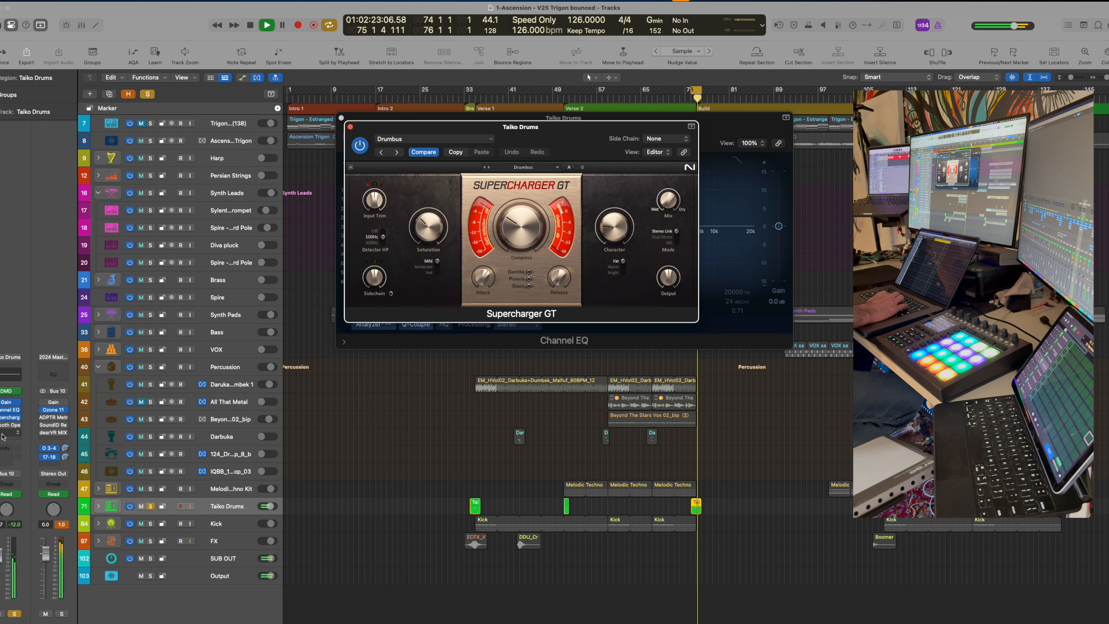
pyautogui.press('space')
pyautogui.click(5, 424)
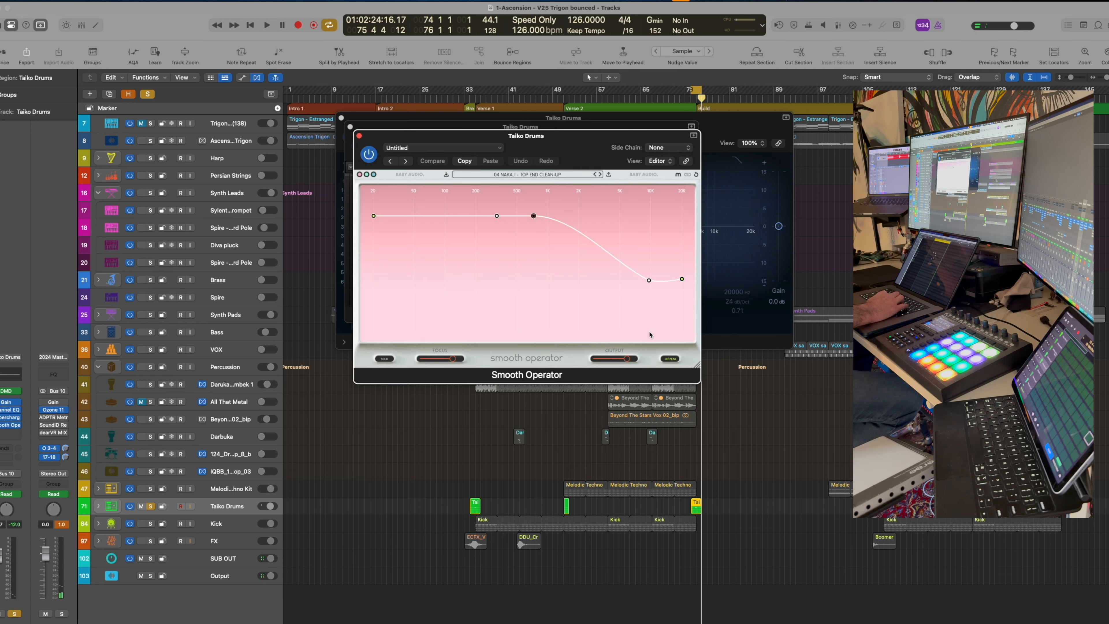
pyautogui.press('space')
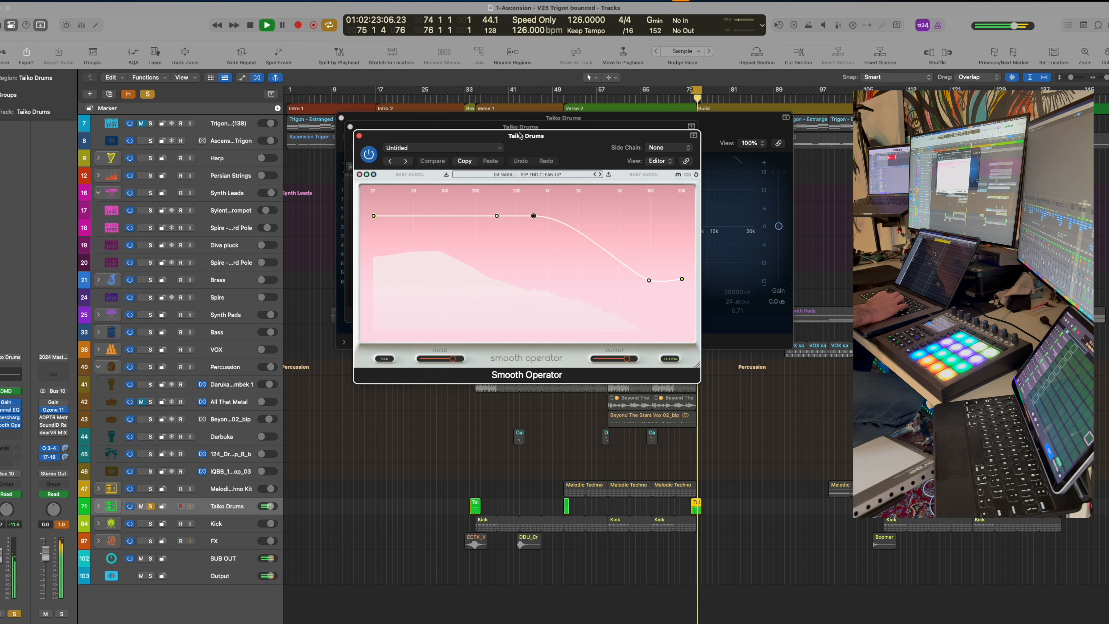
pyautogui.press('space')
pyautogui.click(359, 136)
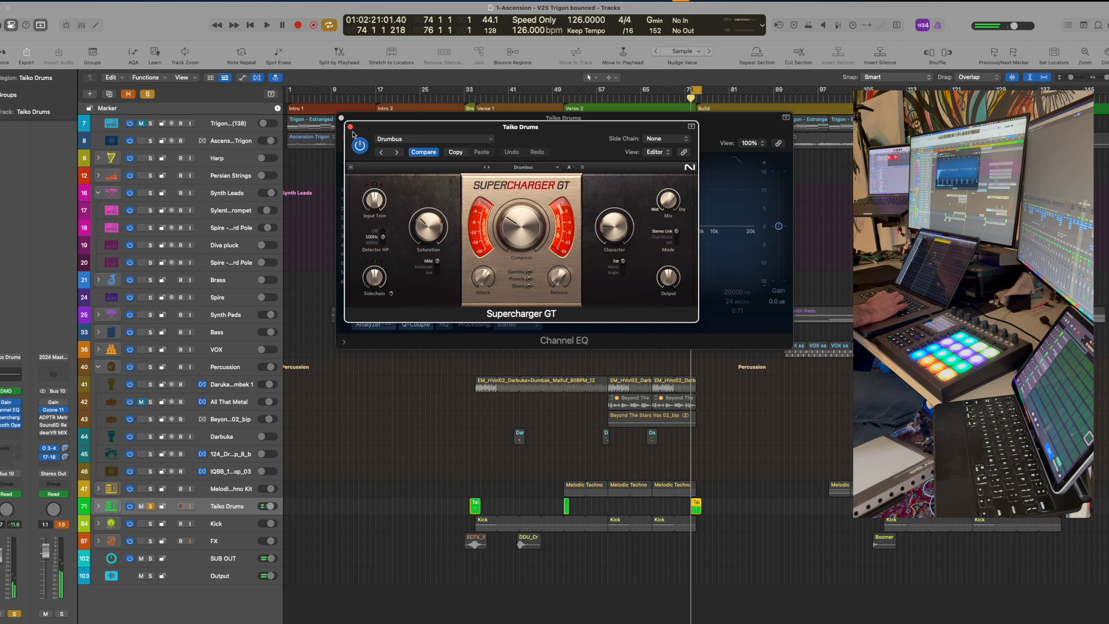
pyautogui.click(350, 127)
pyautogui.click(341, 119)
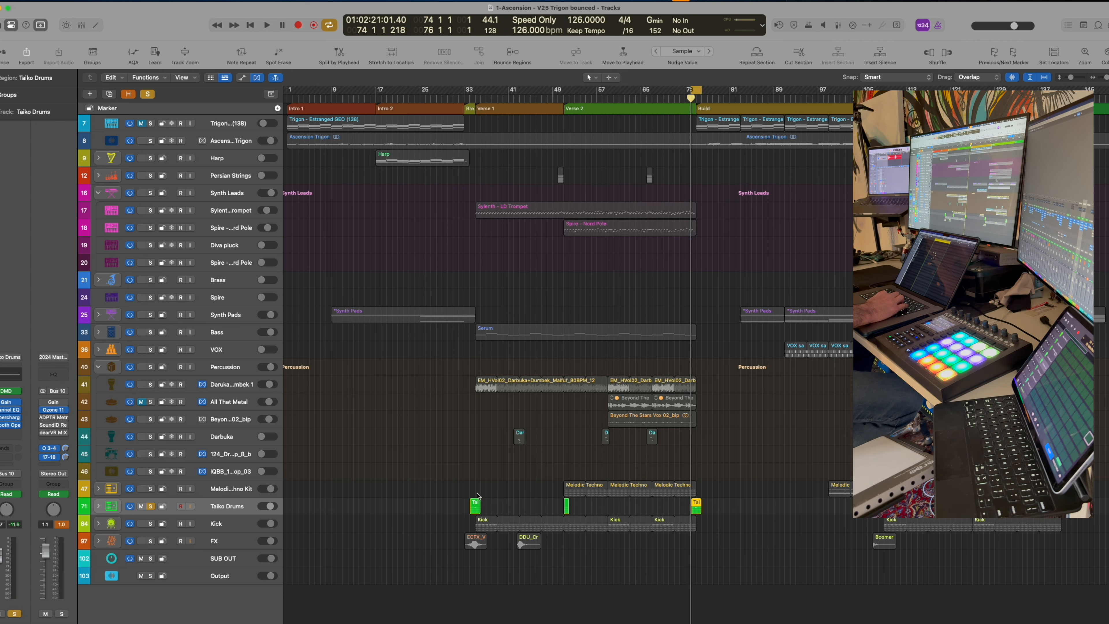
# Start playback from bar 50 with the loop range off and the Kick track soloed
pyautogui.moveTo(546, 480); pyautogui.dragTo(685, 524)
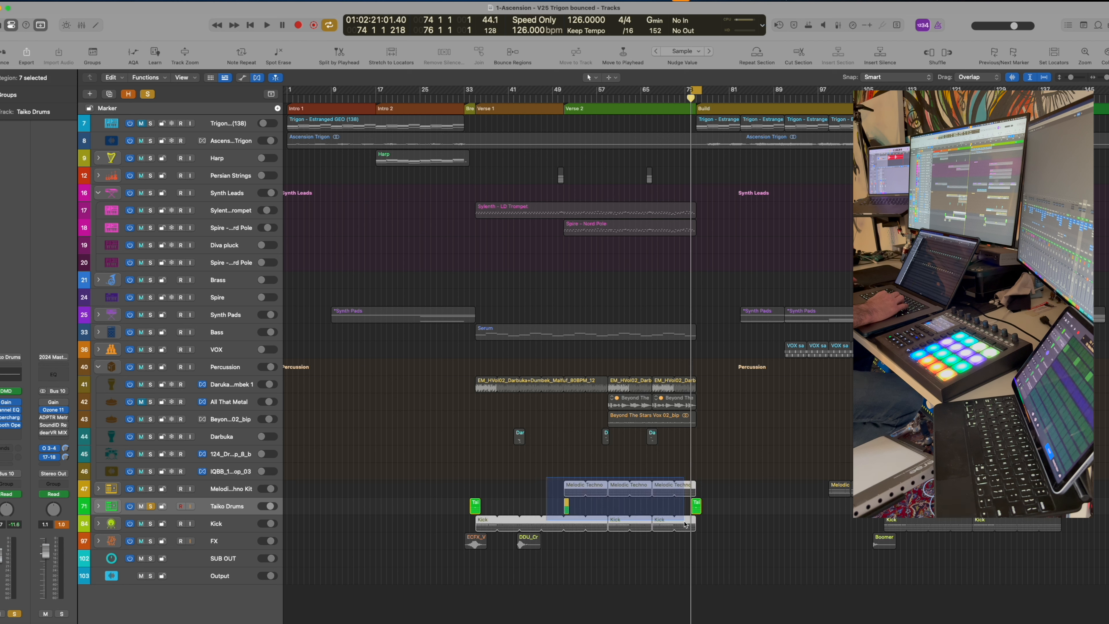
pyautogui.moveTo(556, 92); pyautogui.dragTo(698, 93)
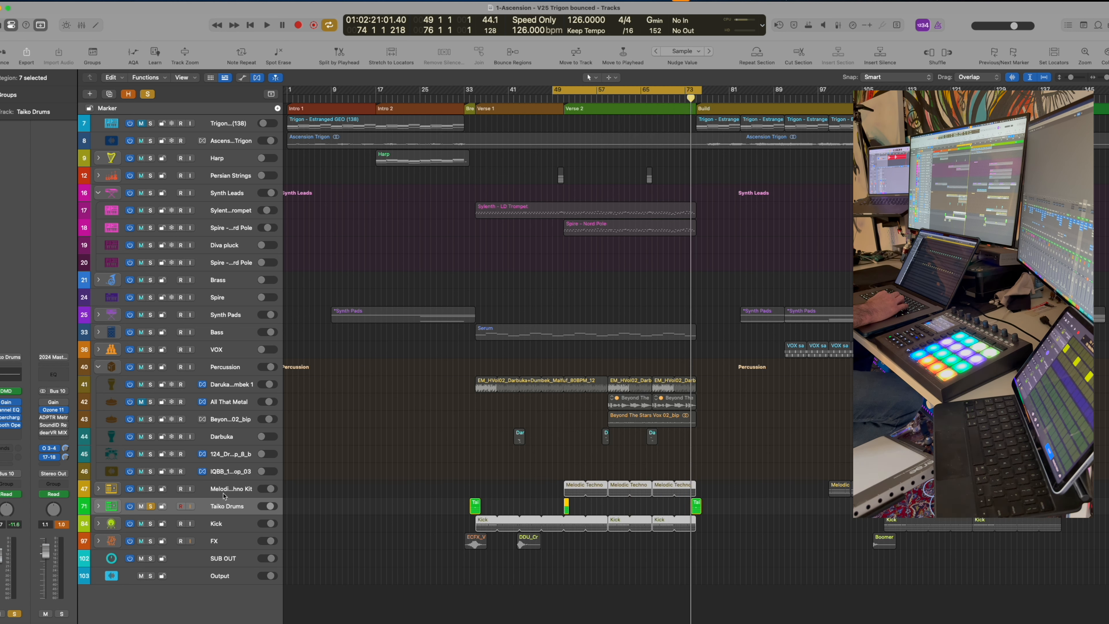
pyautogui.click(151, 525)
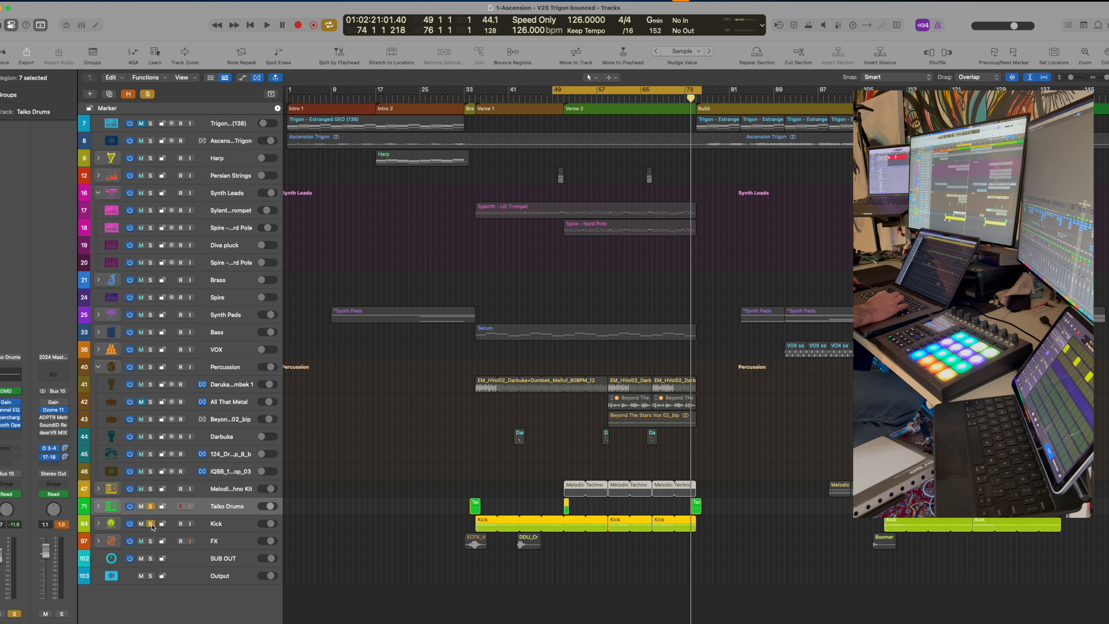
pyautogui.click(552, 95)
pyautogui.click(559, 92)
pyautogui.click(557, 98)
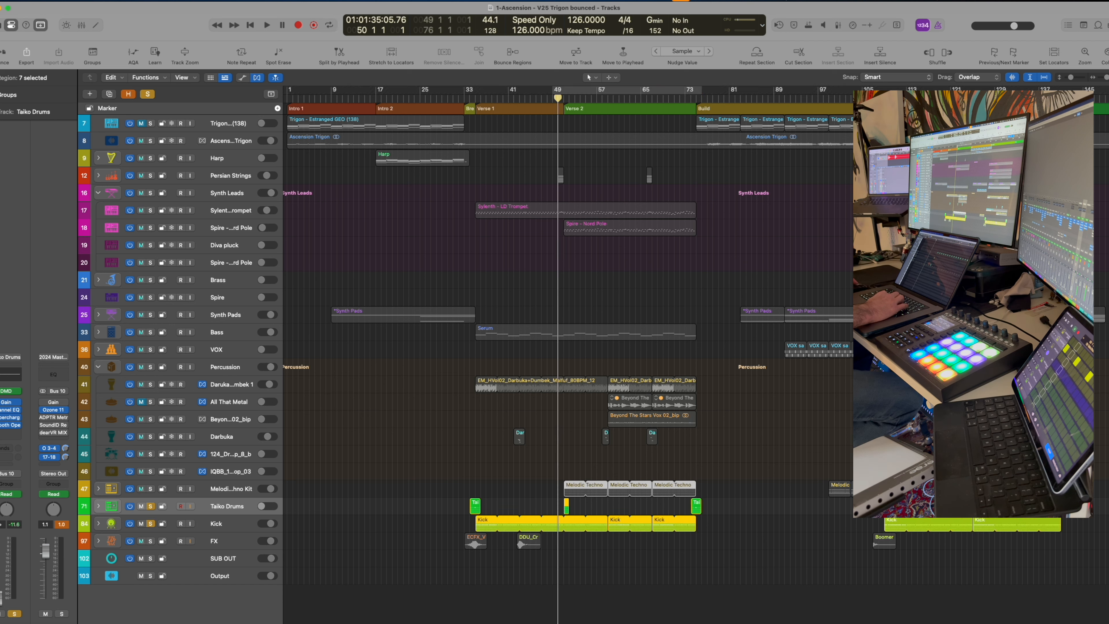
pyautogui.press('space')
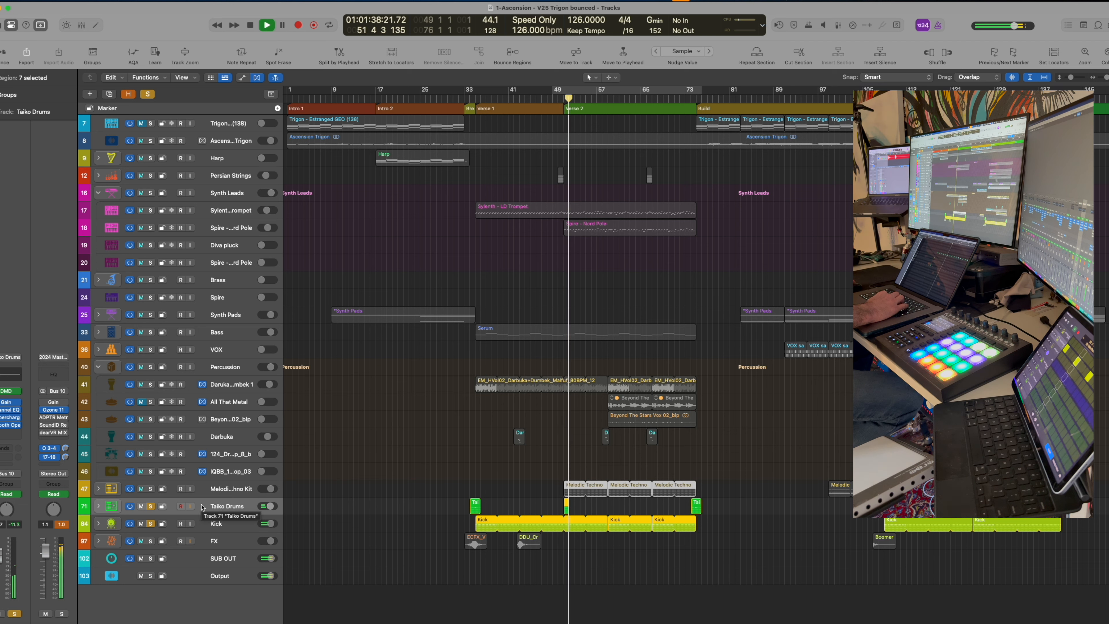
# Solo the Melodic Techno Kit, Darbuka Dumbek 1, Darbuka and Beyond The Stars vox tracks
pyautogui.click(150, 488)
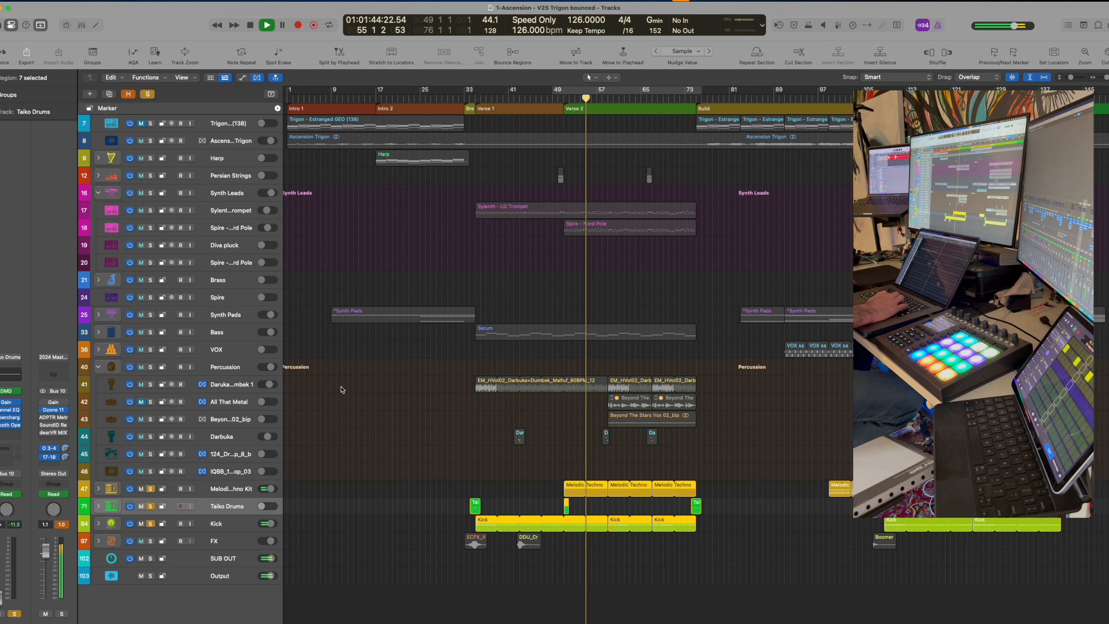
pyautogui.click(150, 384)
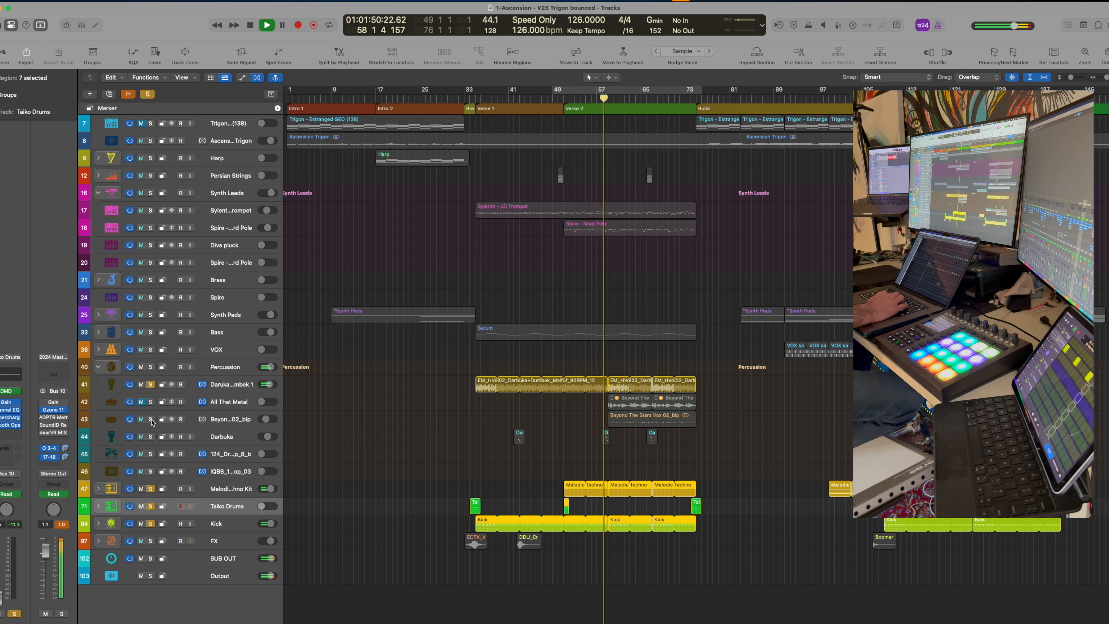
pyautogui.click(151, 437)
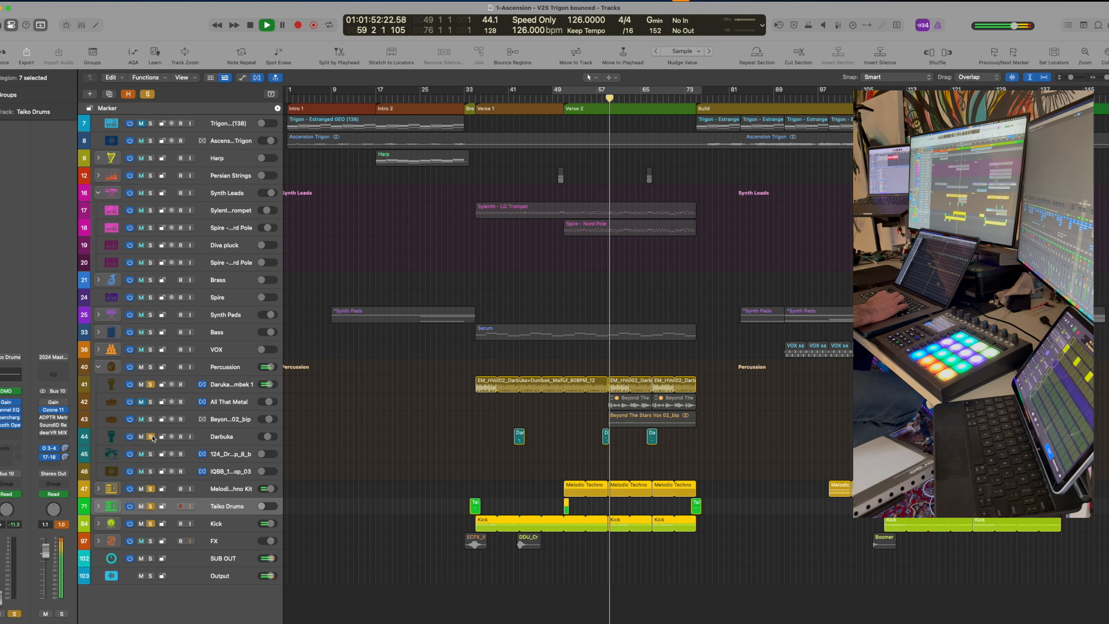
pyautogui.click(151, 420)
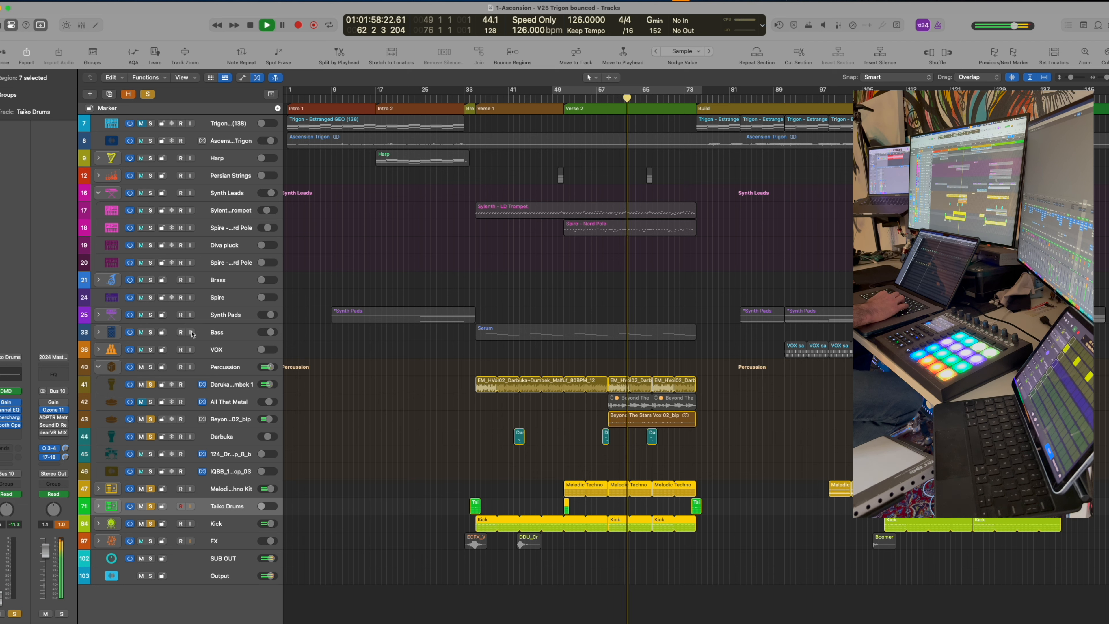
pyautogui.click(151, 337)
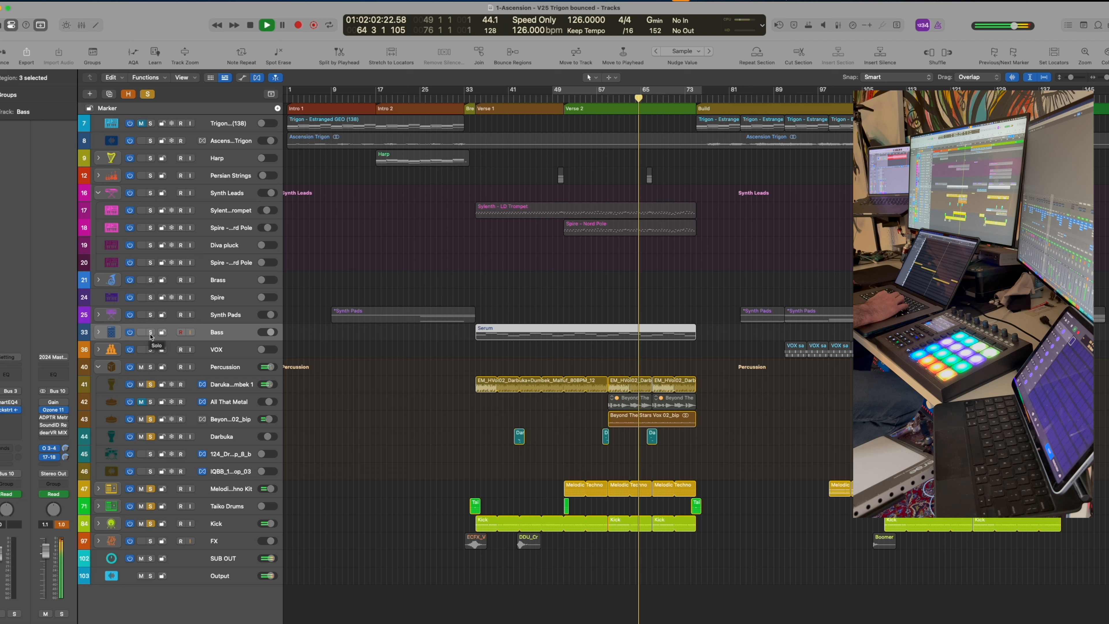
# Solo the Bass track and audition it from bar 50, then stop playback
pyautogui.click(150, 333)
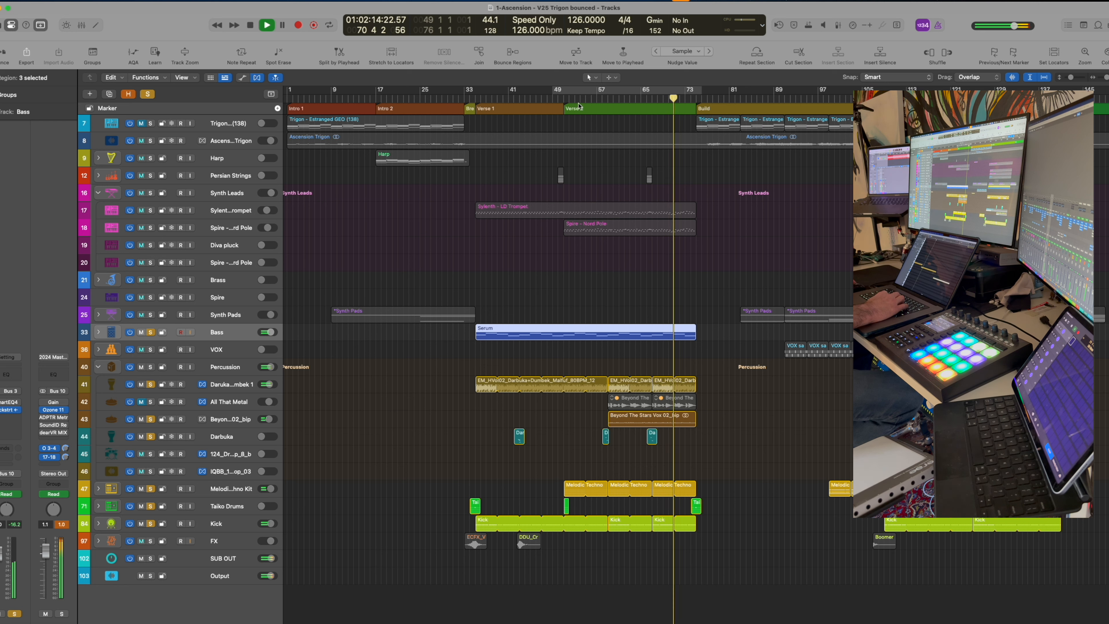
pyautogui.doubleClick(557, 98)
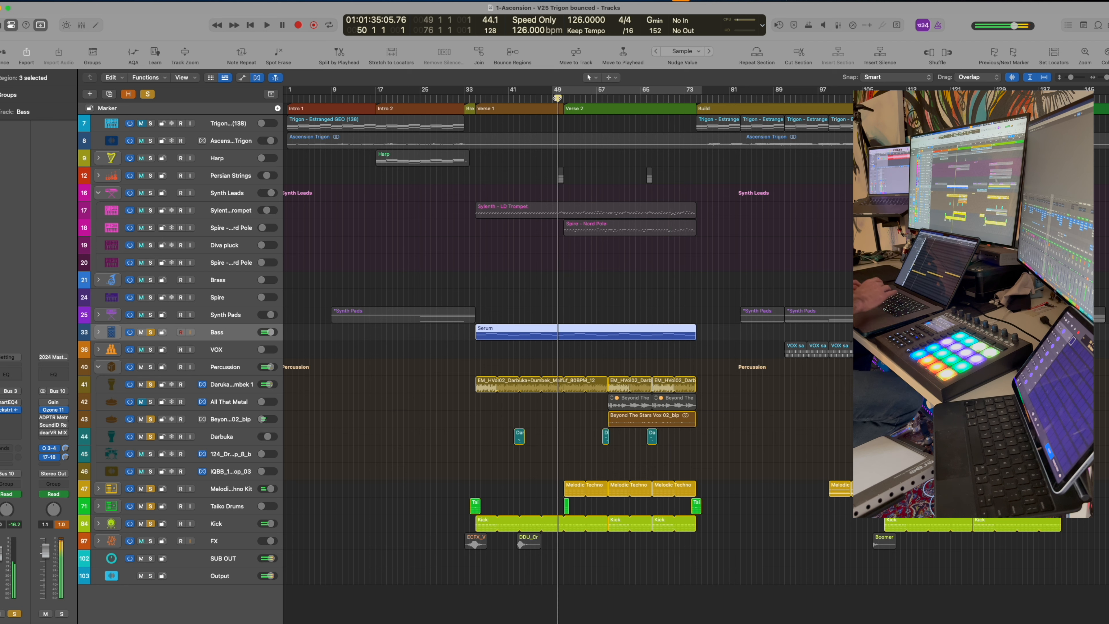
pyautogui.press('ctrl+alt+super+s')
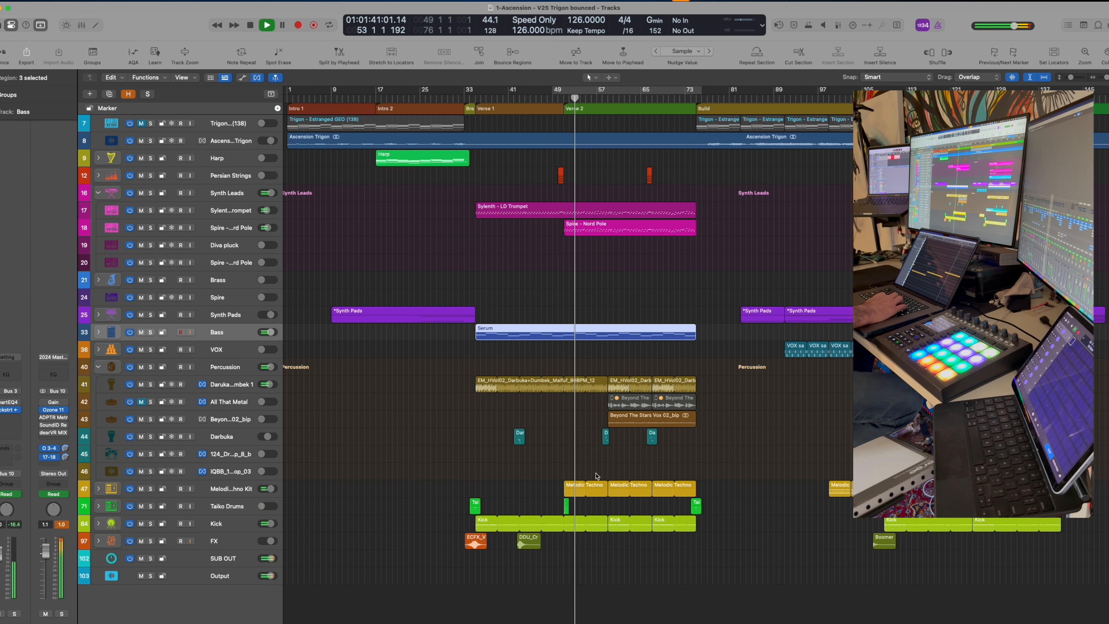
pyautogui.doubleClick(572, 492)
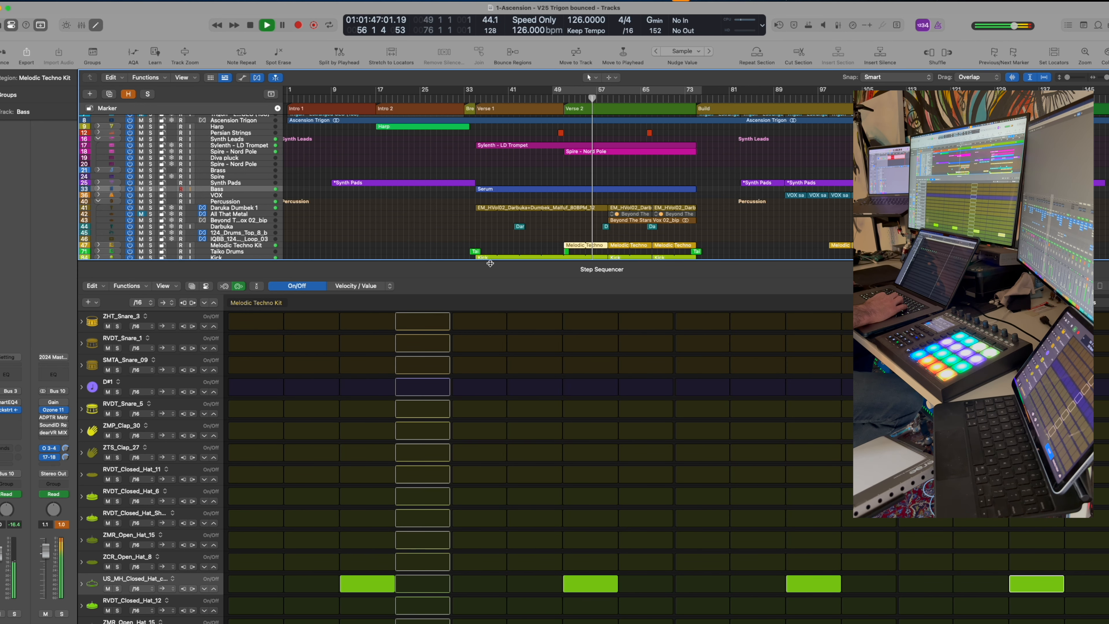
pyautogui.click(349, 286)
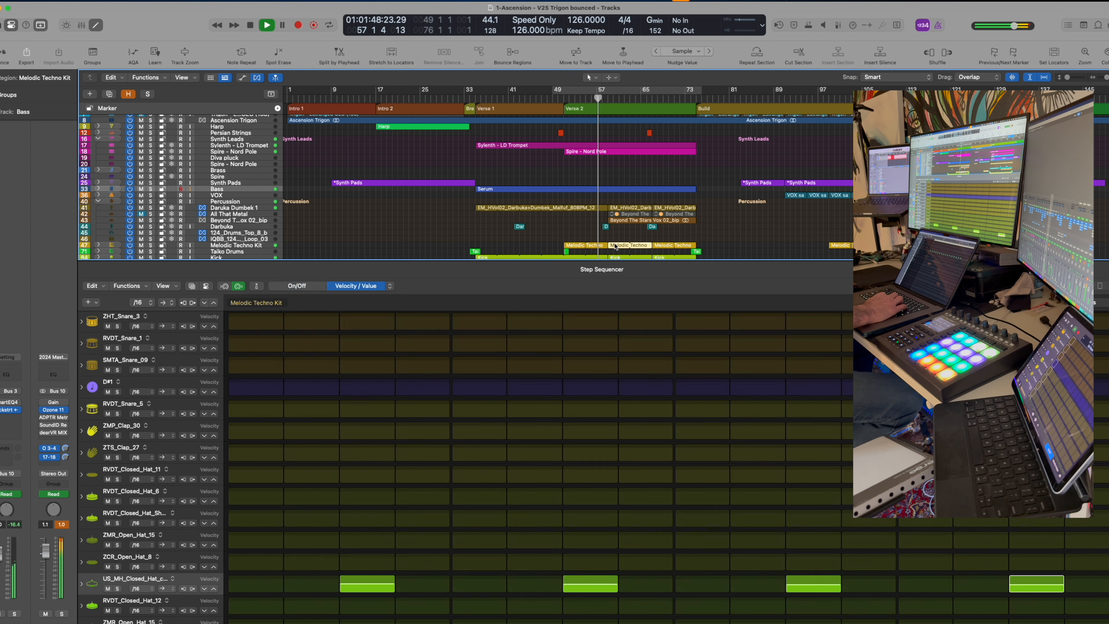
pyautogui.click(306, 286)
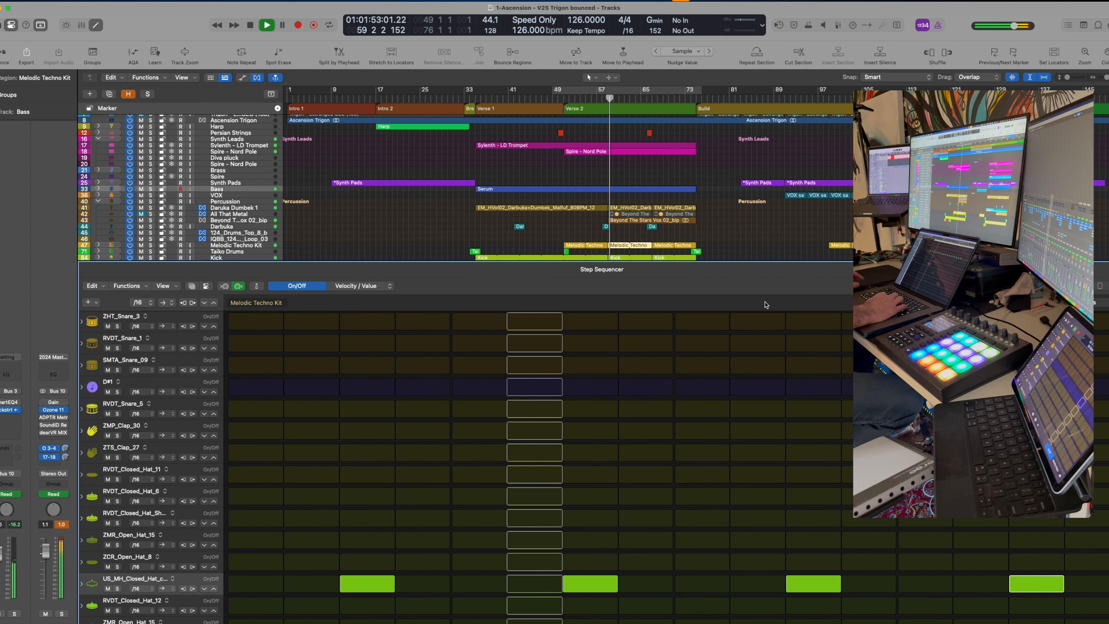
pyautogui.press('e')
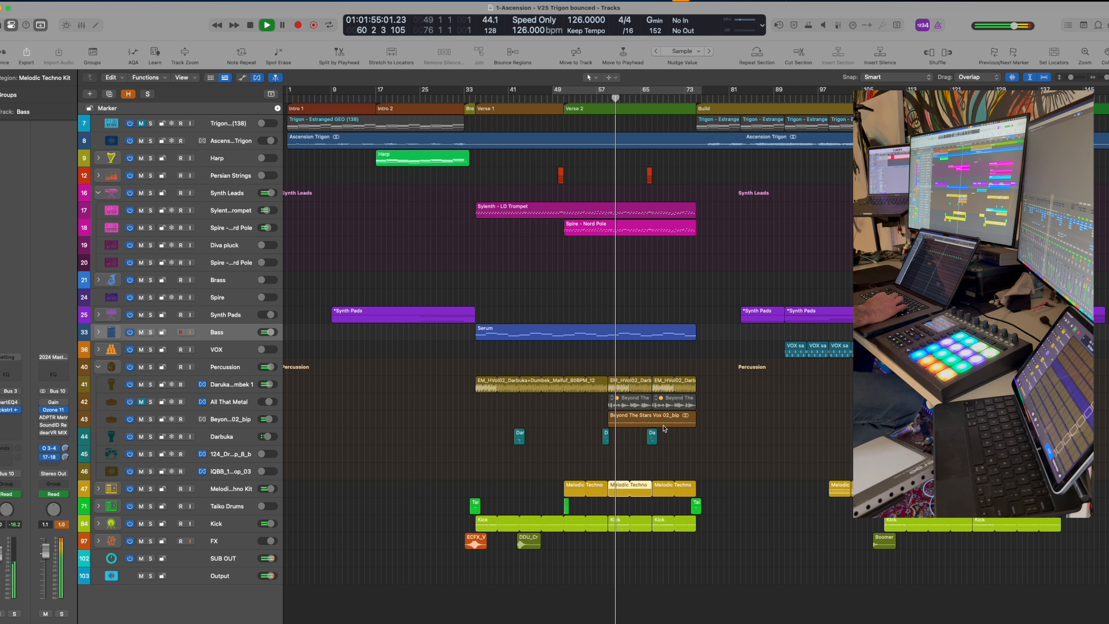
pyautogui.click(236, 421)
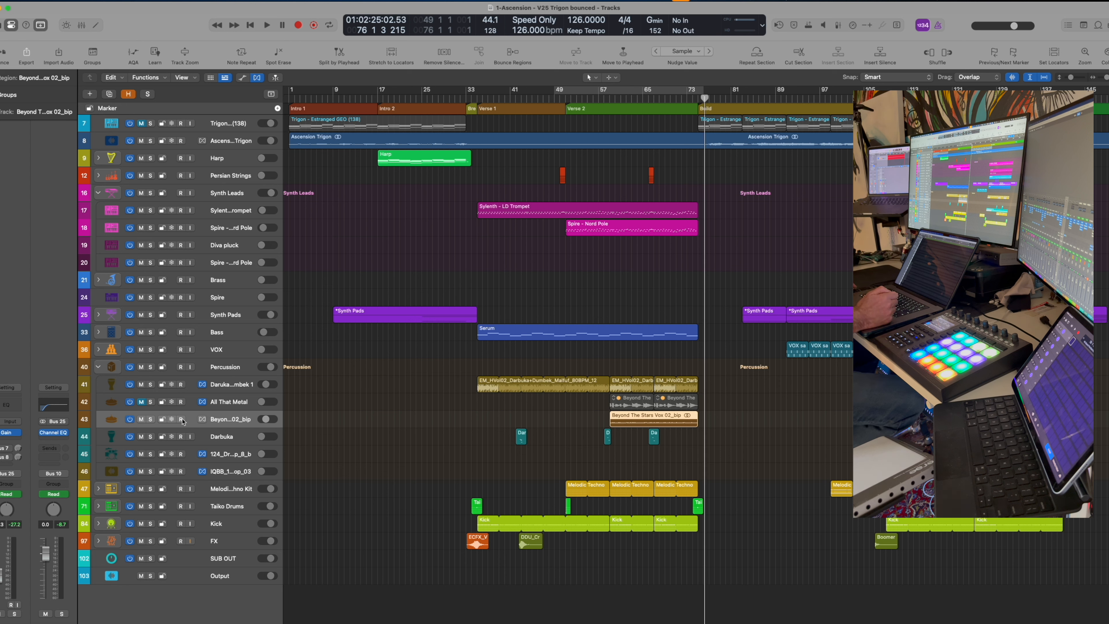
# Open the Melodic Techno Kit's Drum Machine Designer from its channel strip, showing hat, snare and clap pads
pyautogui.click(225, 489)
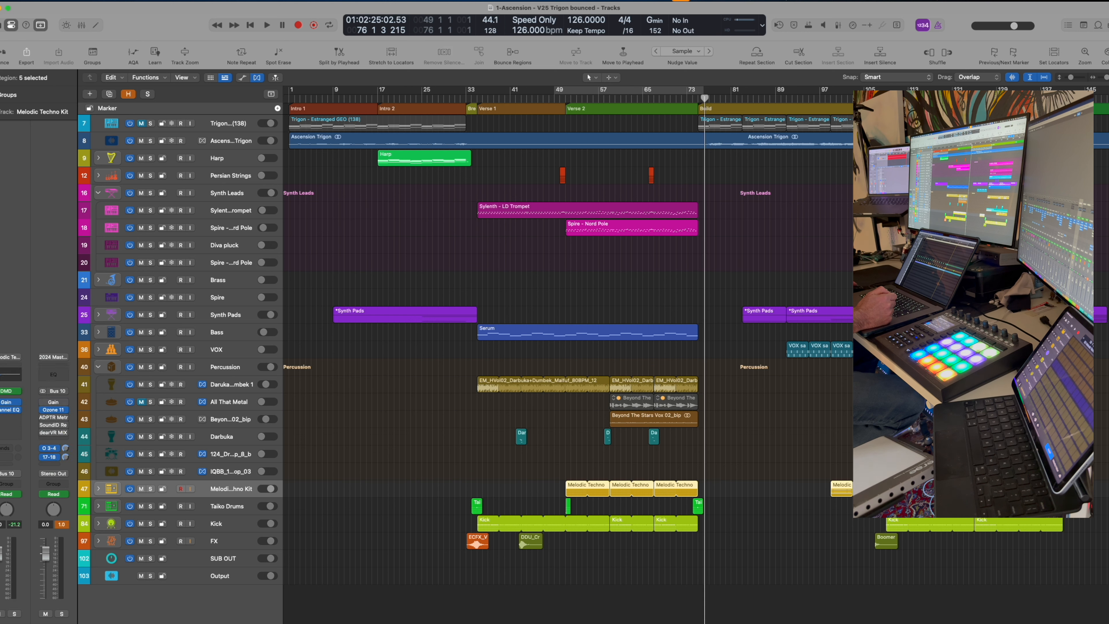
pyautogui.click(10, 390)
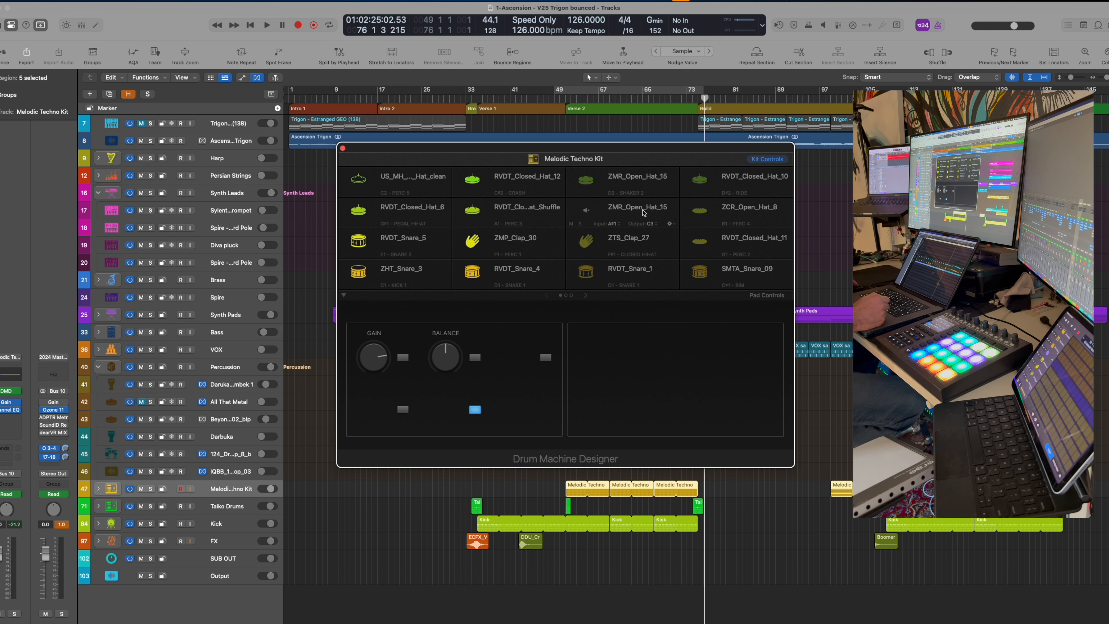
# Check the hi-hat pad's Exclusive Group options, then close the Melodic Techno Kit's Drum Machine Designer
pyautogui.click(669, 224)
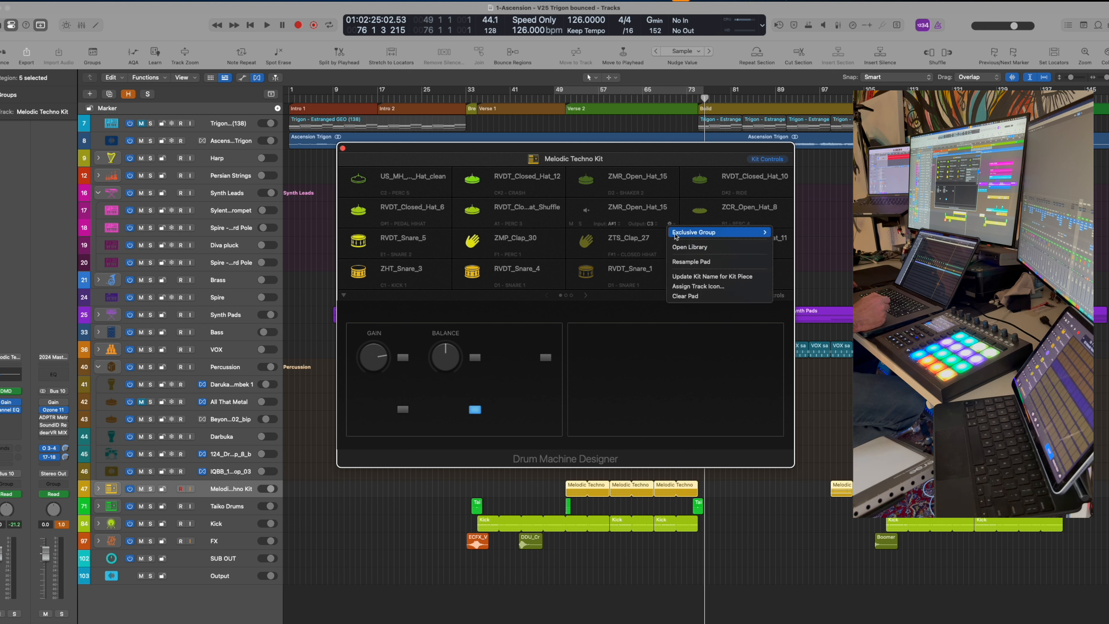
pyautogui.moveTo(720, 232)
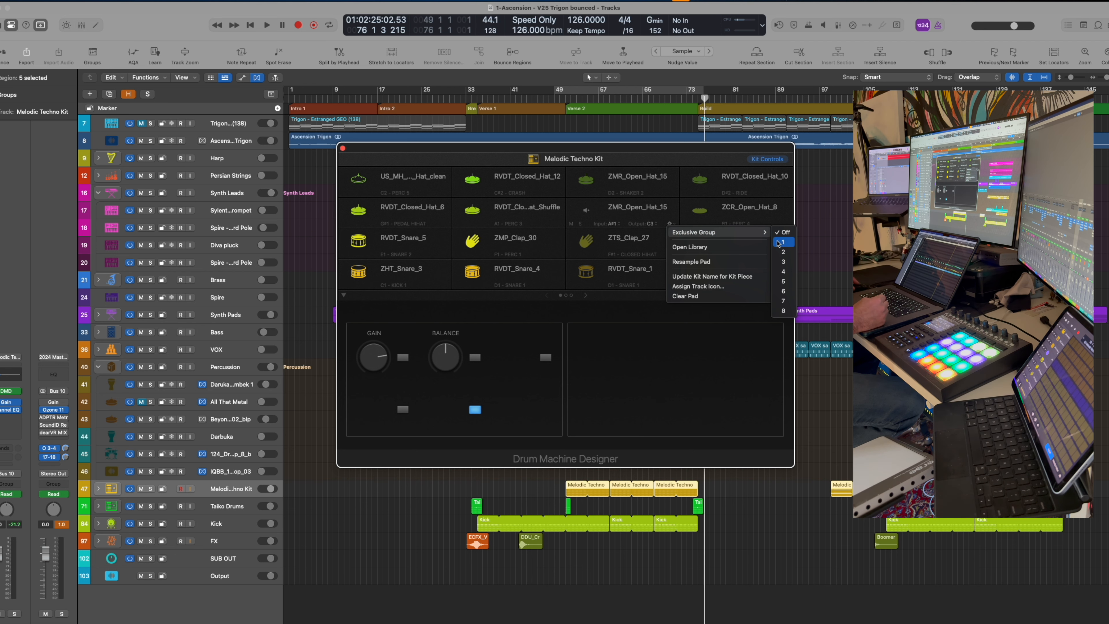
pyautogui.click(630, 151)
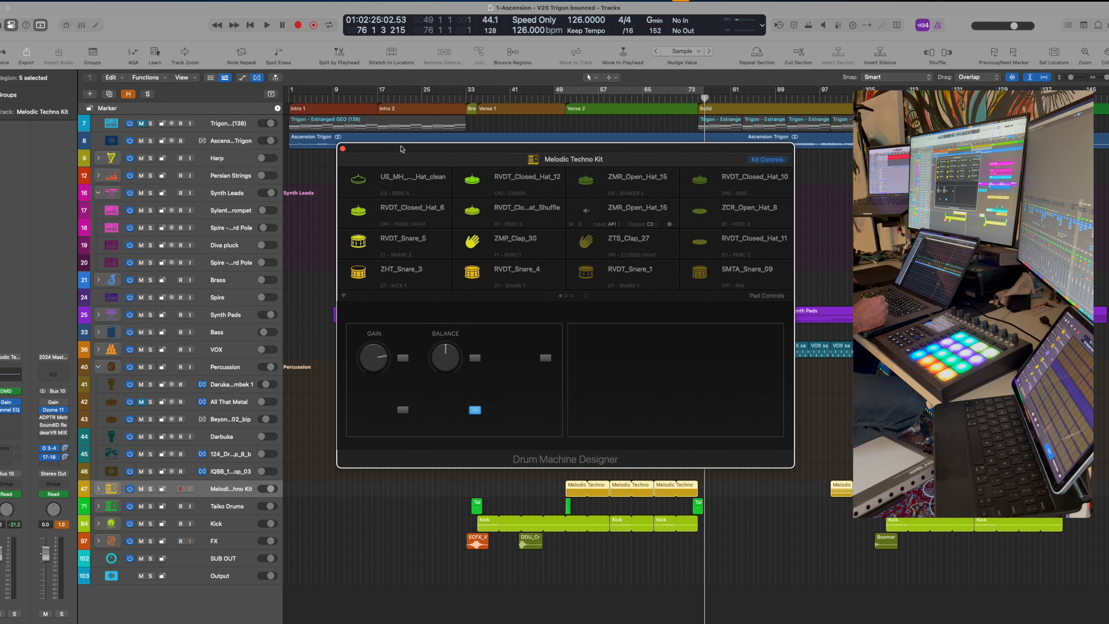
pyautogui.click(343, 148)
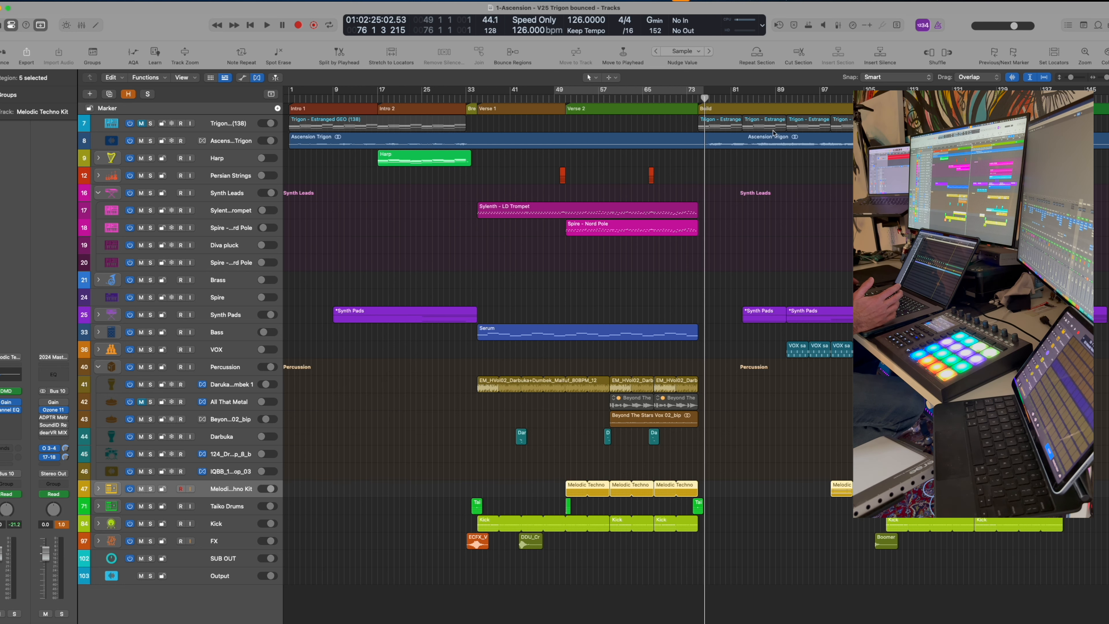
pyautogui.hscroll(1, 684, 102)
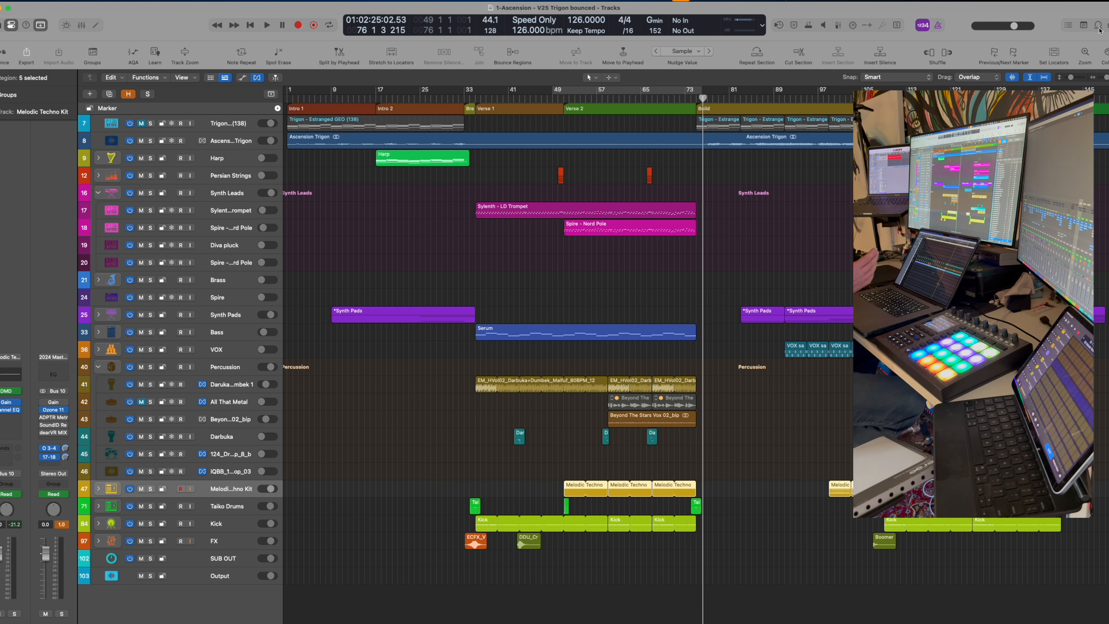
# Toggle the Loop Browser with O, then reopen the Melodic Techno Kit's Drum Machine Designer
pyautogui.press('o')
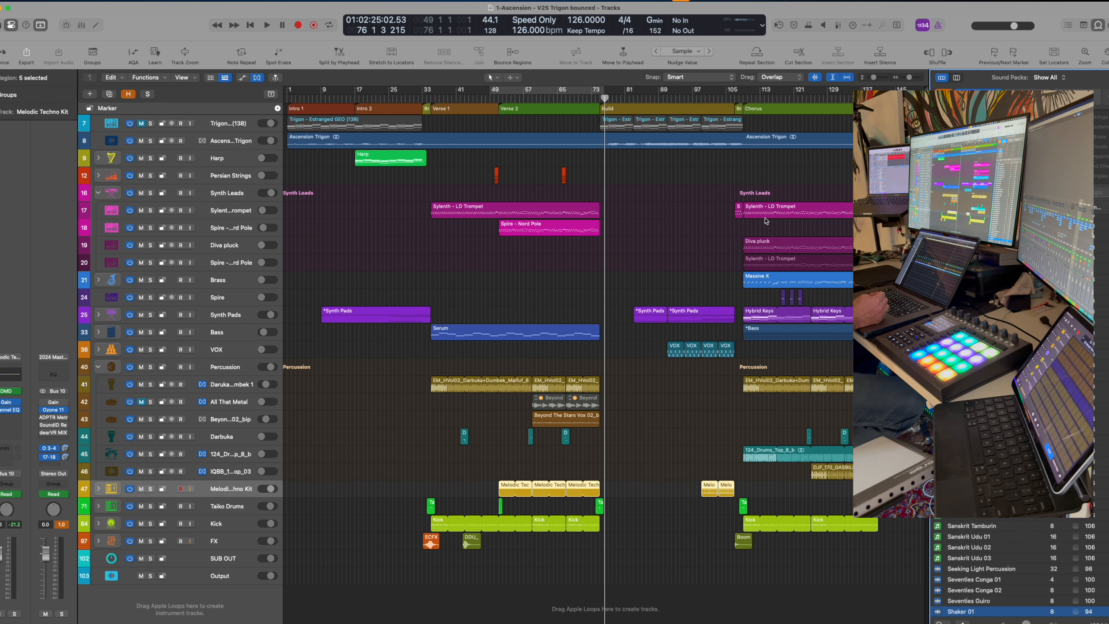
pyautogui.press('o')
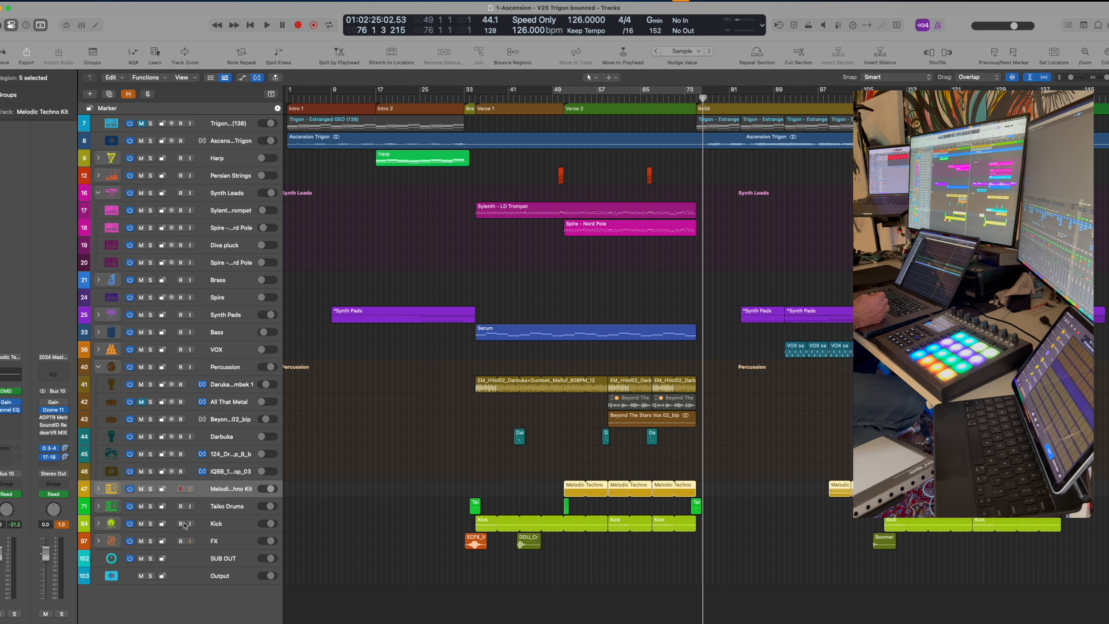
pyautogui.click(9, 391)
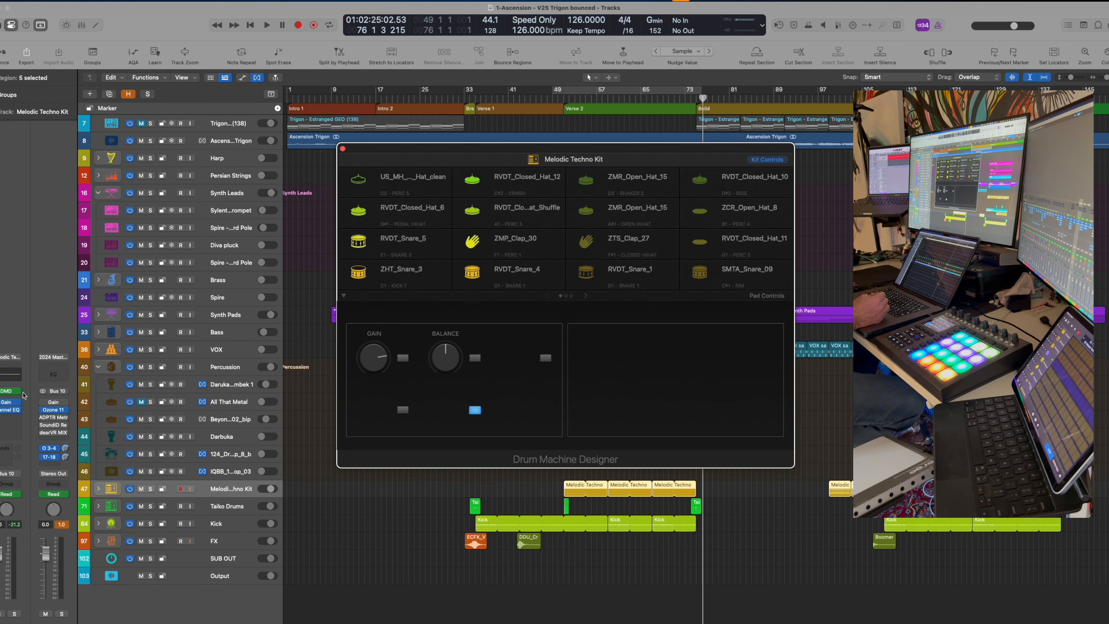
# Page through the empty second and third pad pages, return to page one, and move the window up-left
pyautogui.click(565, 296)
pyautogui.click(570, 295)
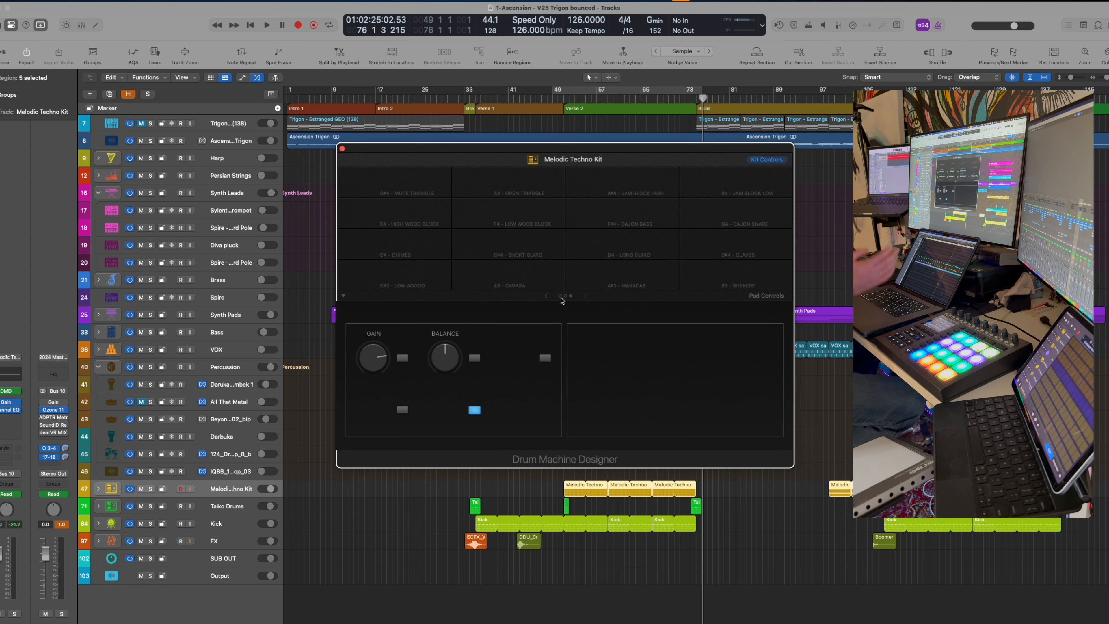
pyautogui.click(564, 296)
pyautogui.click(561, 295)
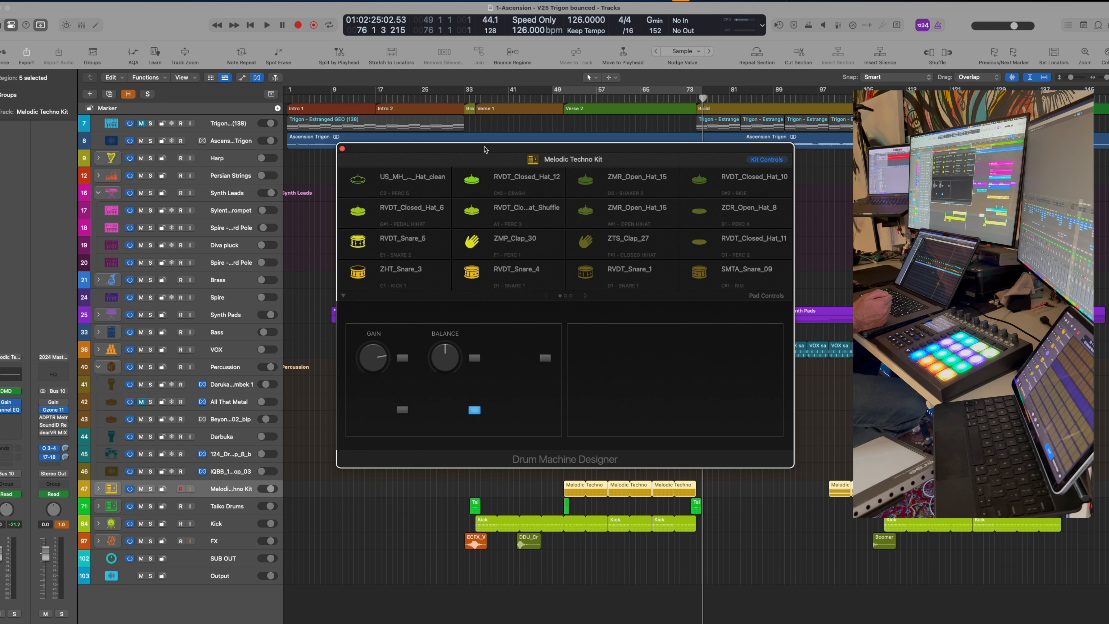
pyautogui.moveTo(485, 149); pyautogui.dragTo(437, 119)
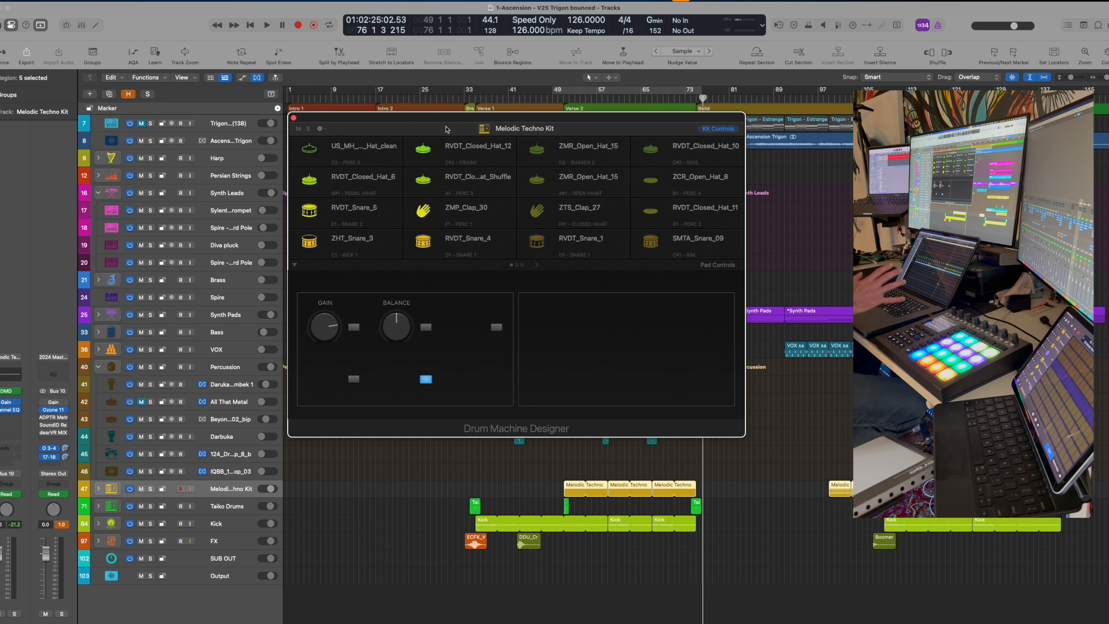